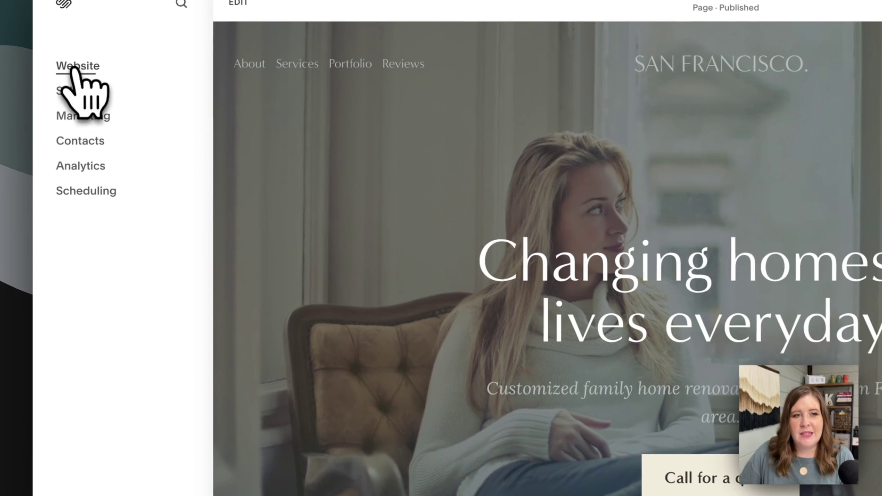
Step: Open the Lock Screen settings from the website's system pages
left_click(64, 84)
scroll(121, 382, "down", 2)
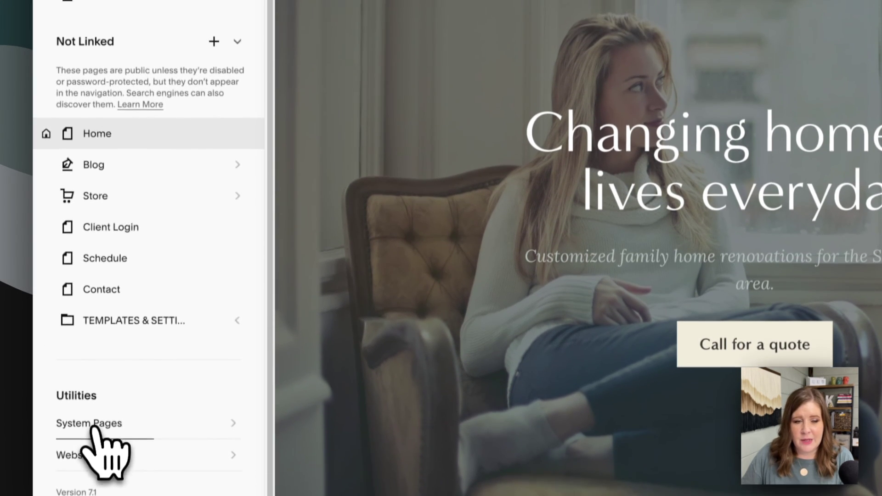
left_click(92, 425)
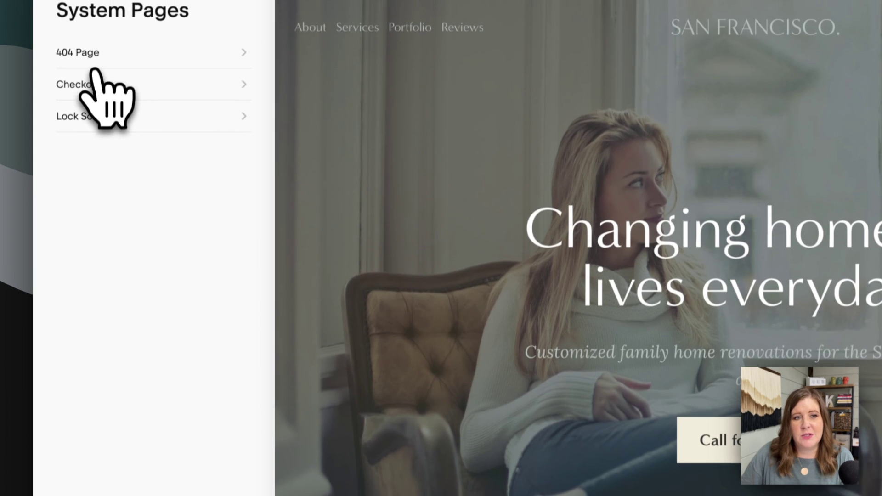
left_click(91, 128)
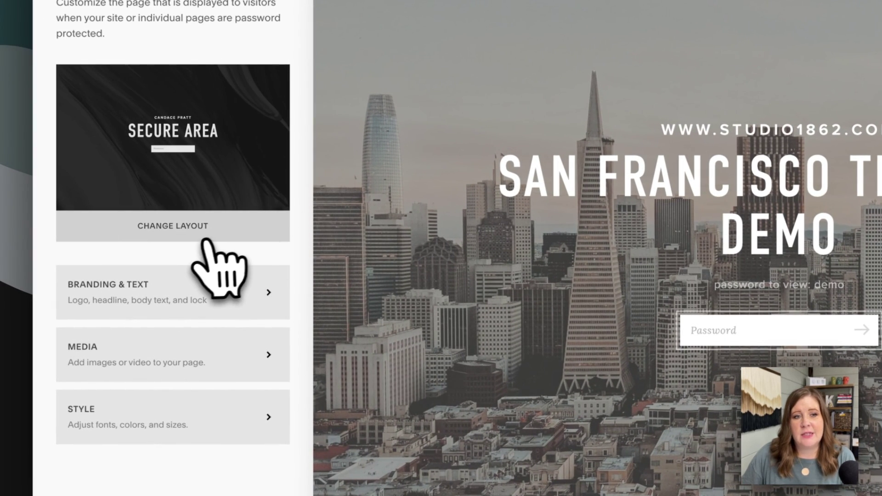
Step: Browse the available lock screen layouts and return to the Lock Screen settings without choosing one
left_click(180, 226)
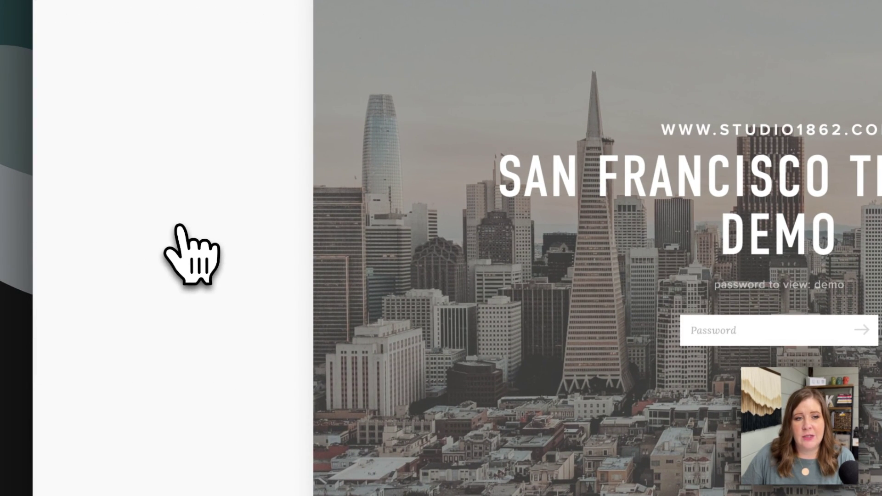
scroll(191, 250, "down", 5)
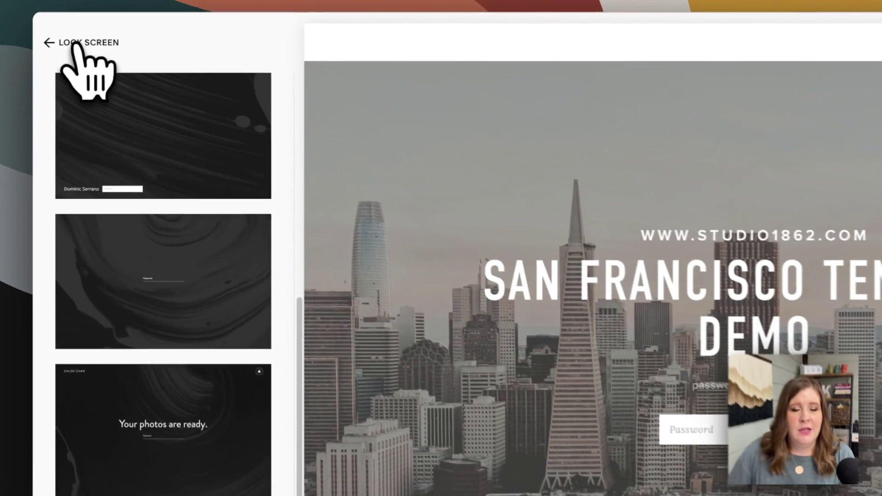
left_click(69, 42)
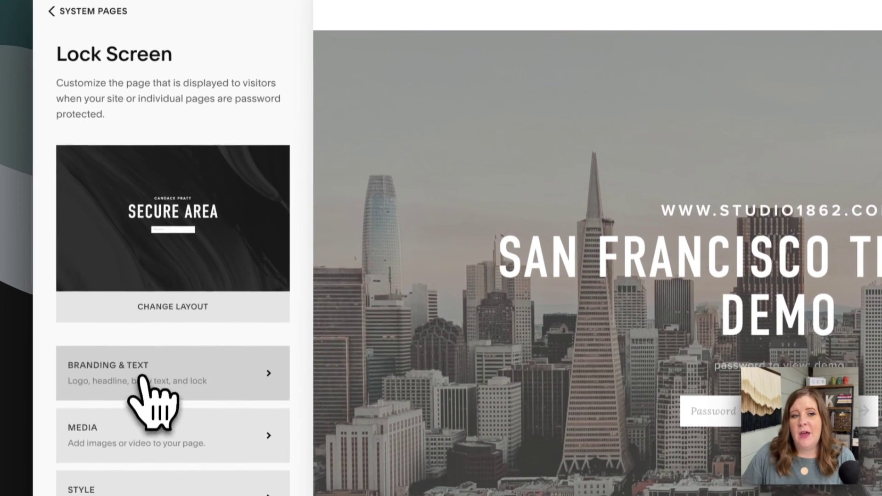
Step: Try displaying the lock icon in the lock screen's branding and text settings, and hide it again
left_click(138, 409)
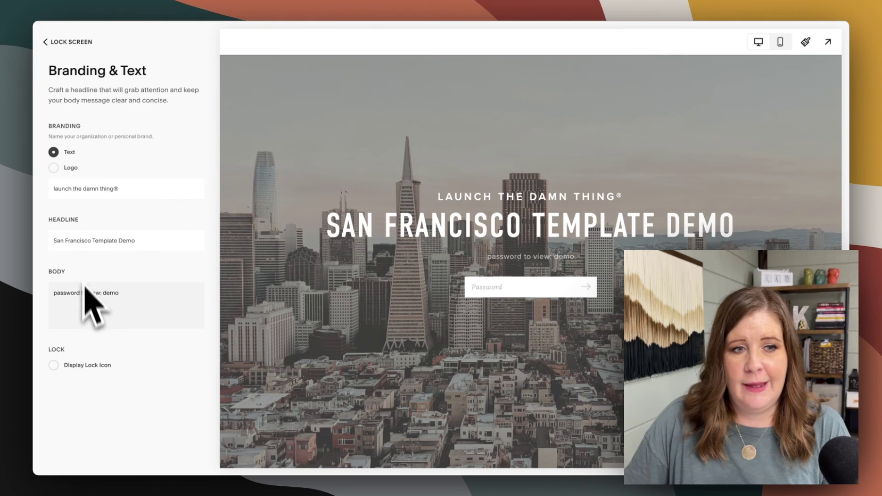
left_click(53, 366)
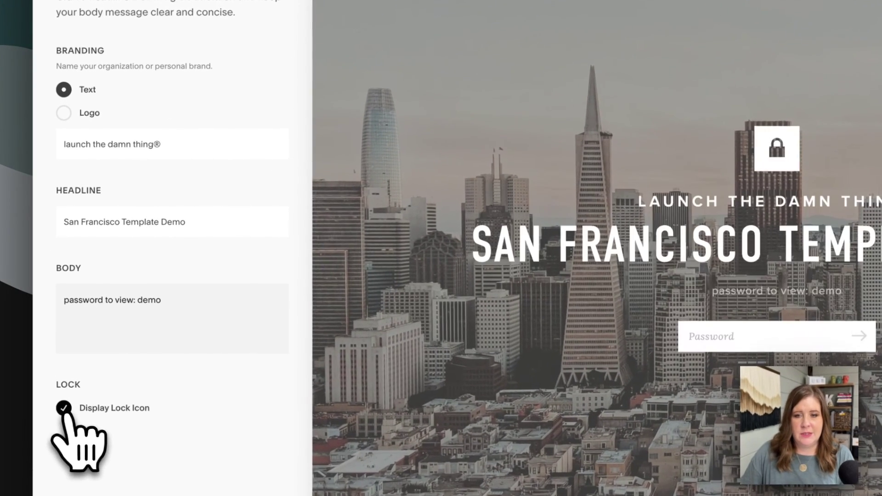
left_click(63, 405)
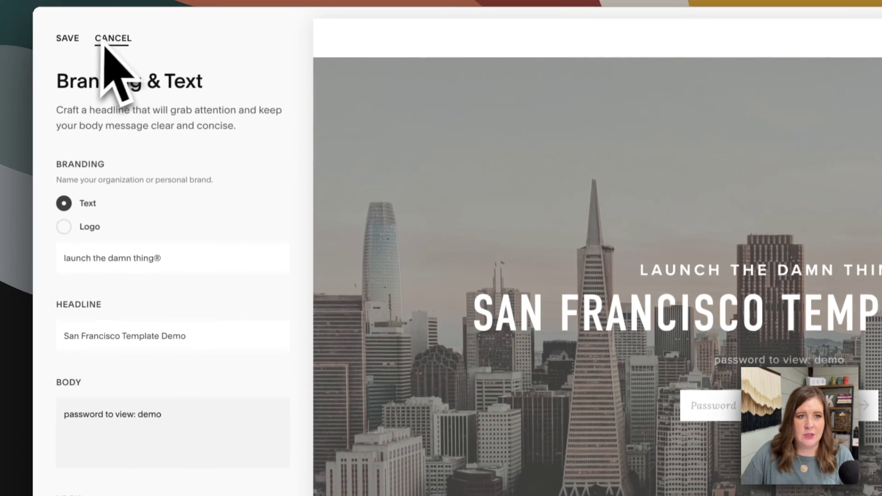
left_click(67, 2)
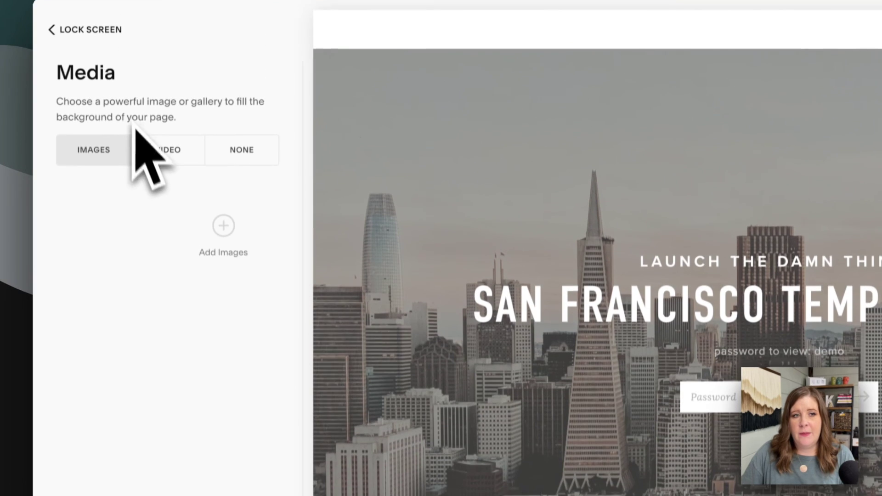
Step: Examine the lock screen's background media options and its style options for fonts, colors, background and imagery
mouse_move(134, 198)
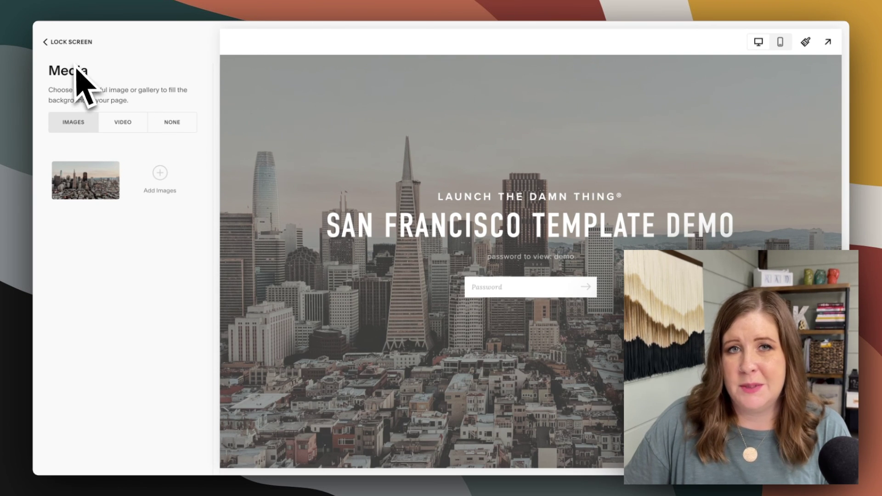
left_click(49, 43)
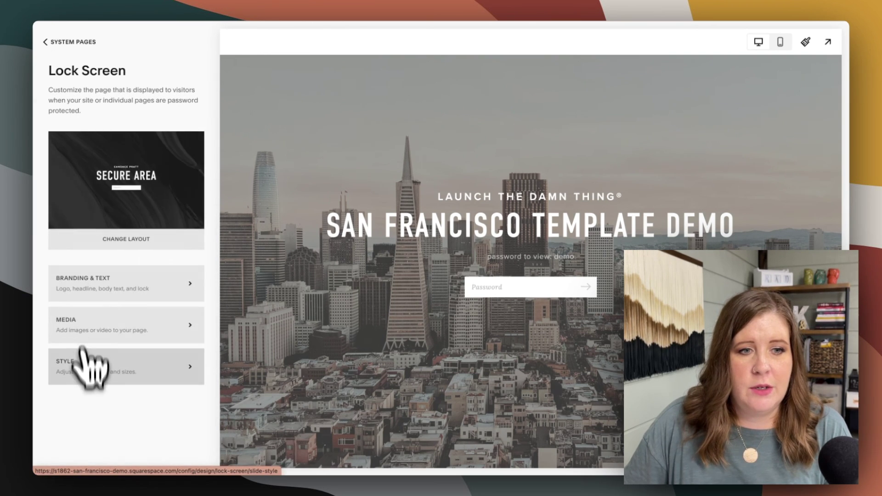
left_click(85, 368)
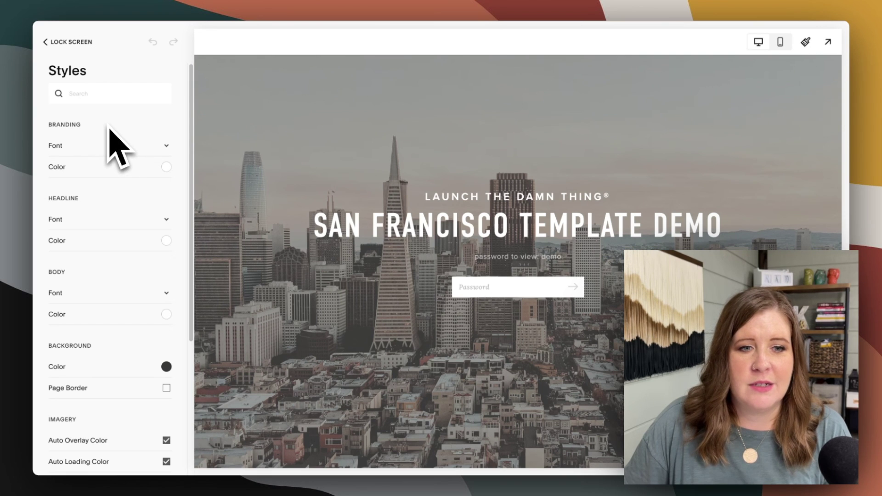
scroll(109, 174, "down", 5)
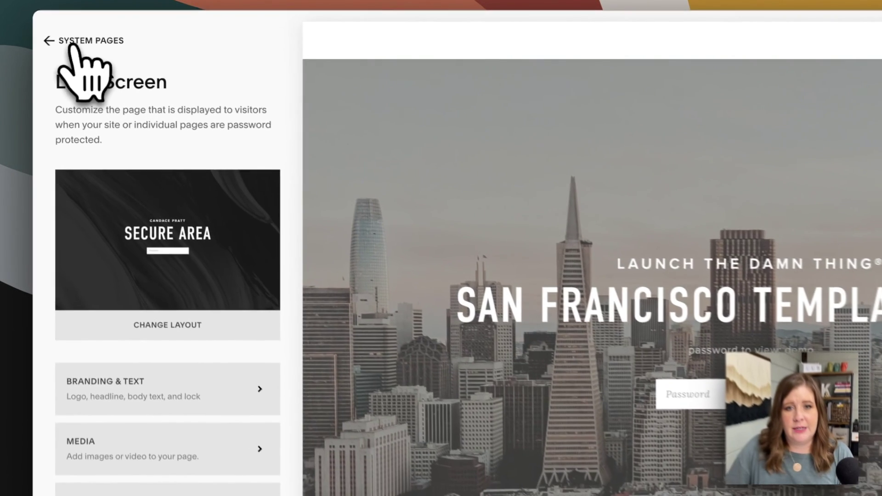
Step: Return to the website's page list and examine the password option in the Home page's general settings
left_click(67, 44)
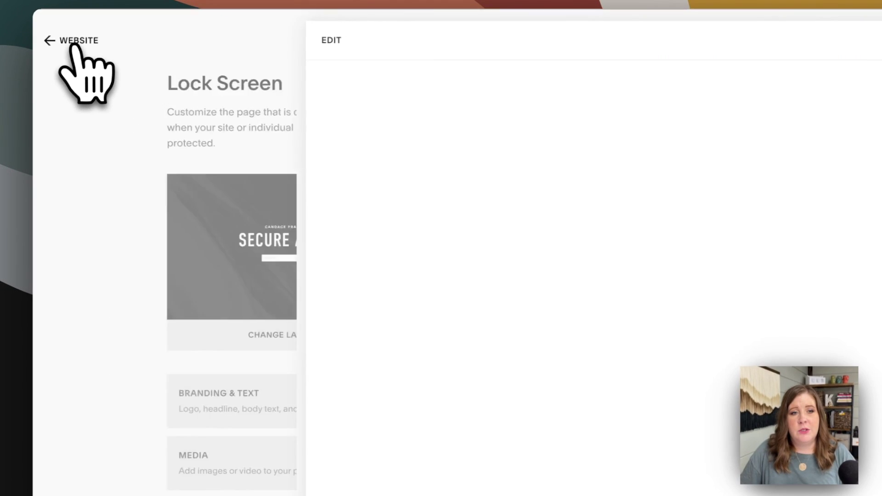
left_click(67, 41)
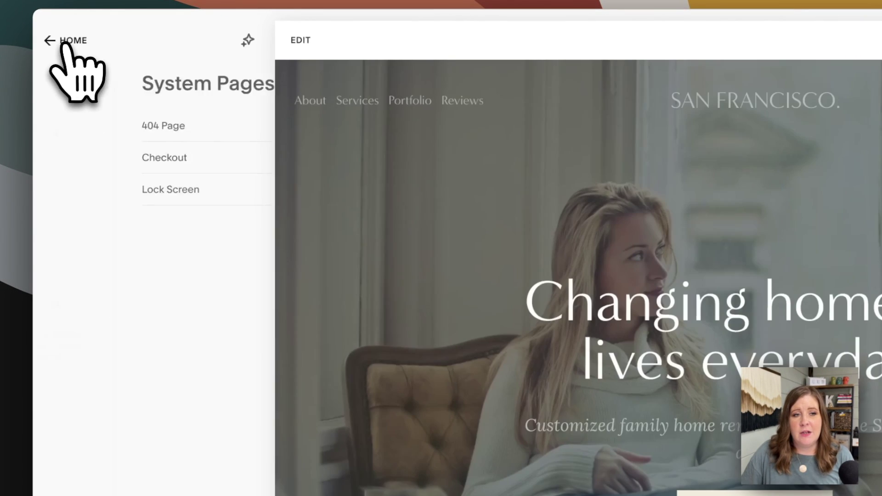
mouse_move(121, 179)
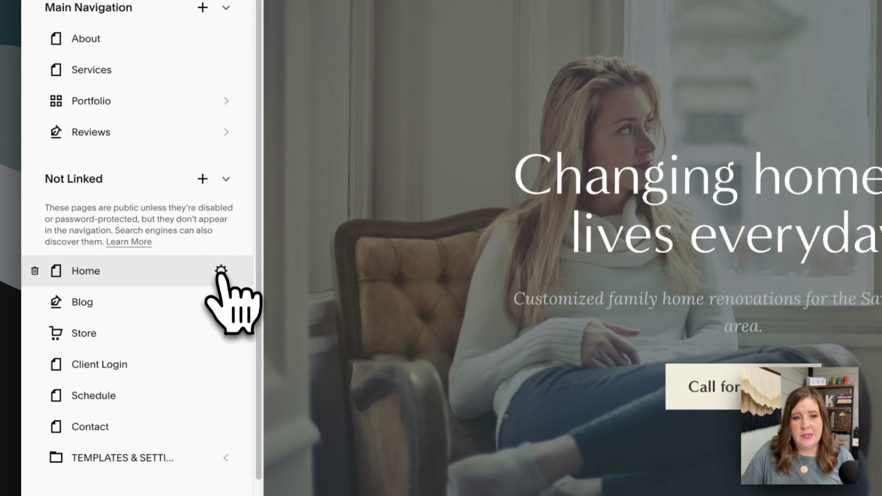
left_click(232, 398)
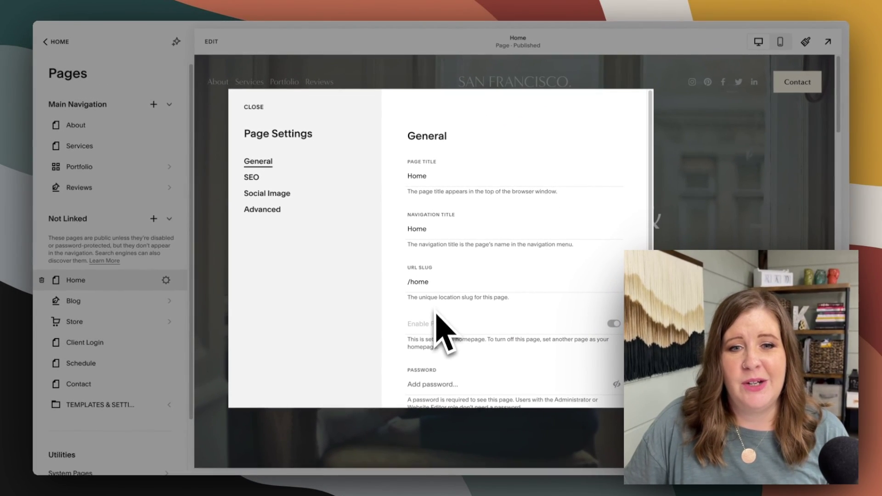
scroll(551, 328, "down", 2)
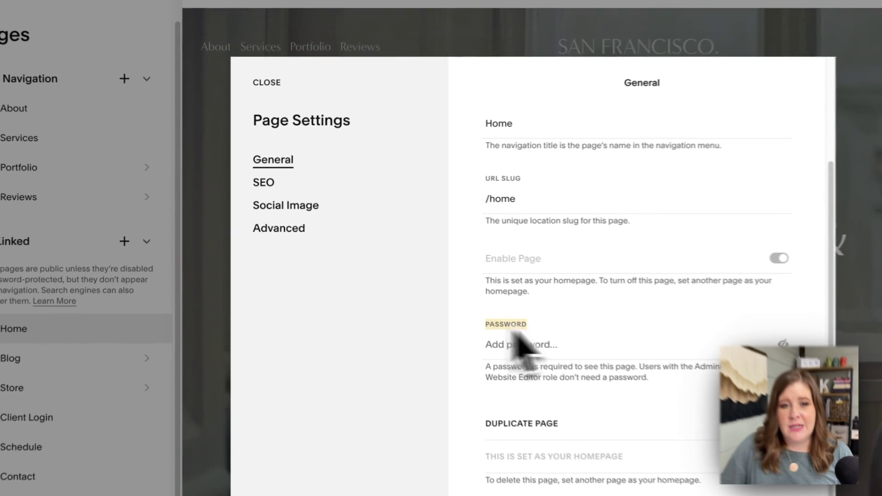
left_click(565, 354)
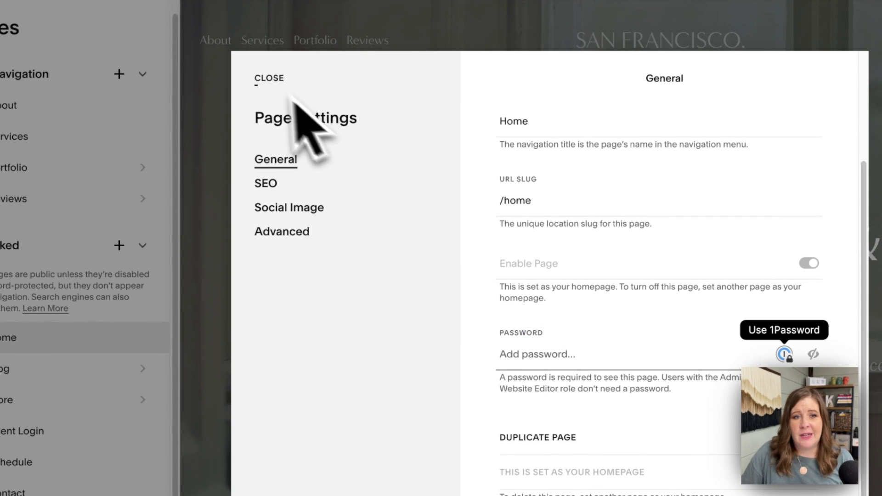
left_click(266, 83)
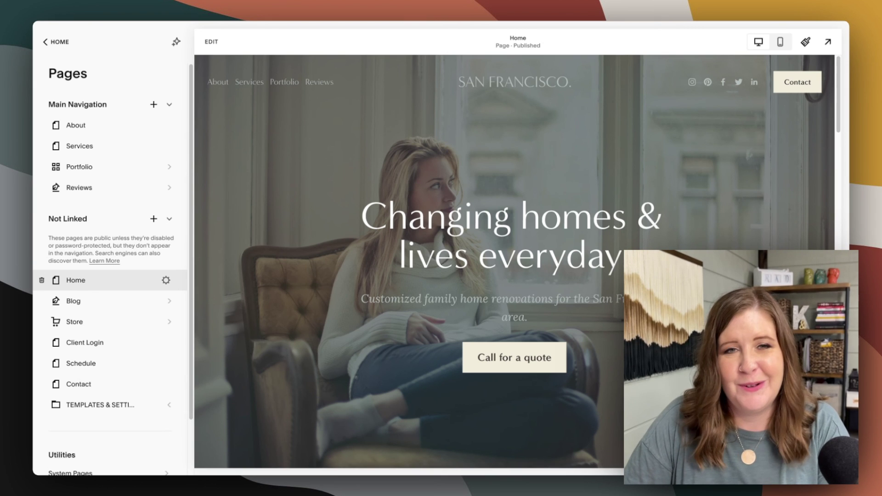
Step: Search the admin areas for "site avai", examine the Site Availability settings, and close them
key("slash")
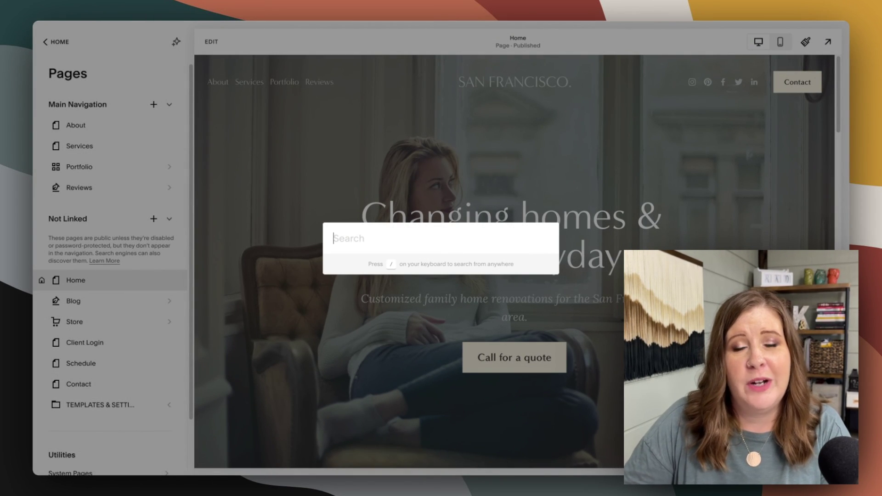
type("site")
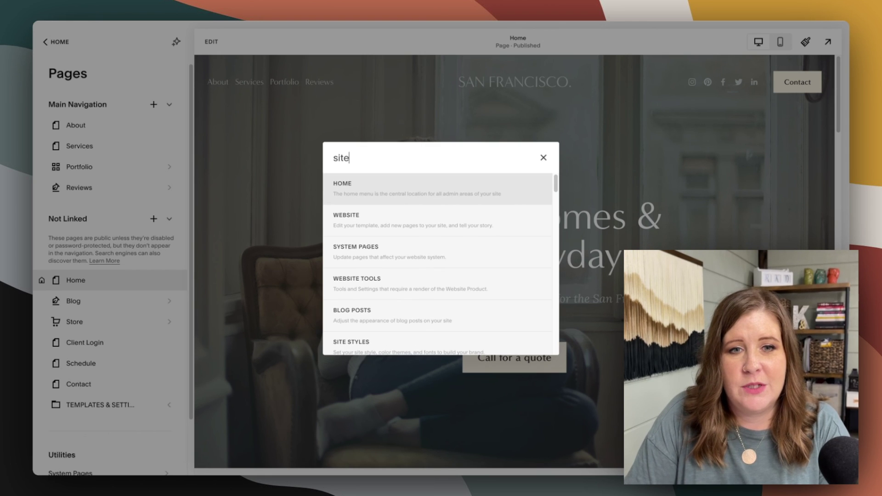
type(" avao")
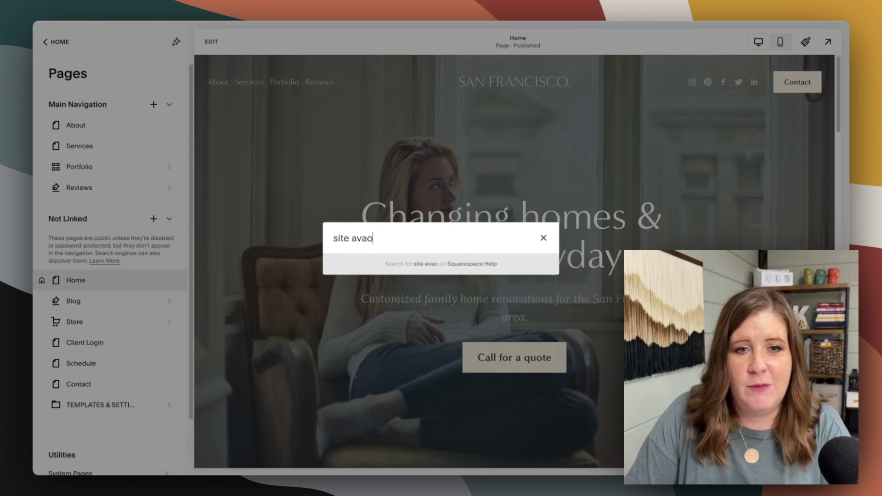
key("BackSpace")
type("i")
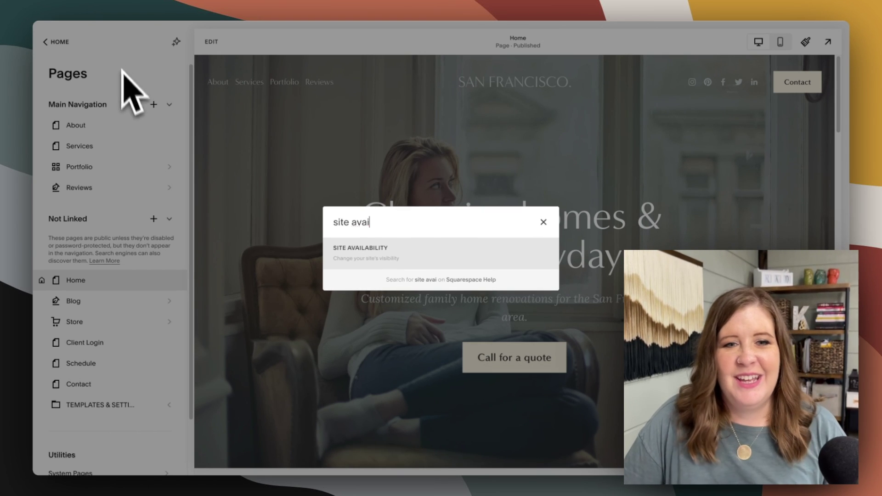
left_click(361, 259)
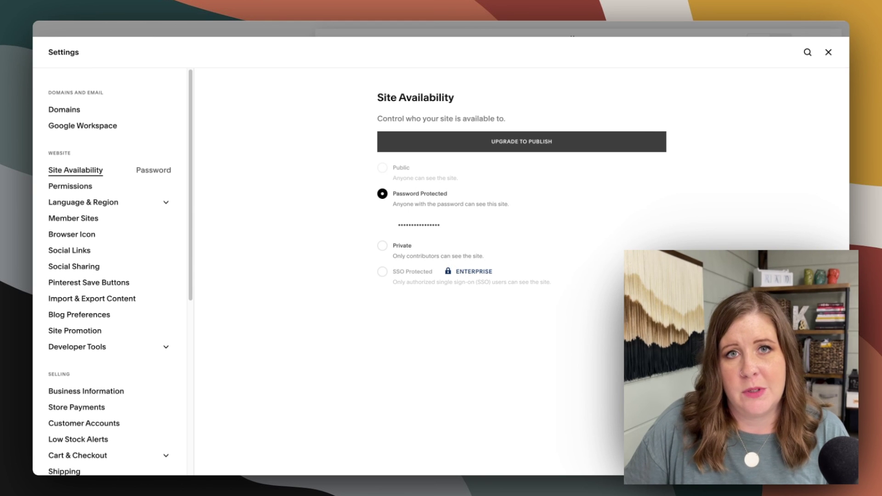
left_click(828, 52)
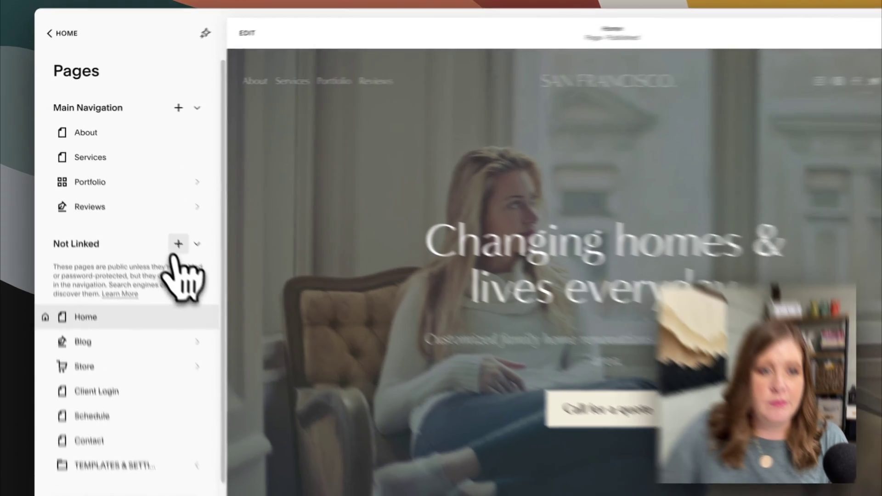
Step: Add an unlinked page titled Cover Page and inject page header code that hides the site header on it
left_click(153, 219)
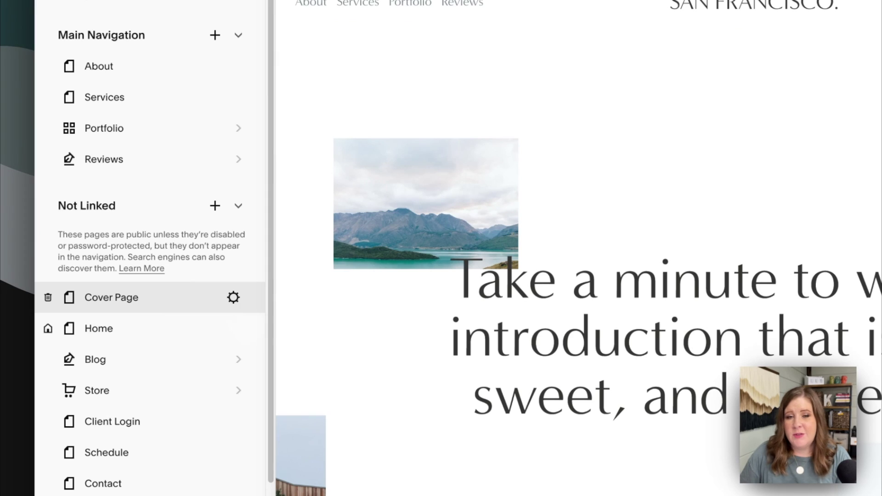
left_click(234, 298)
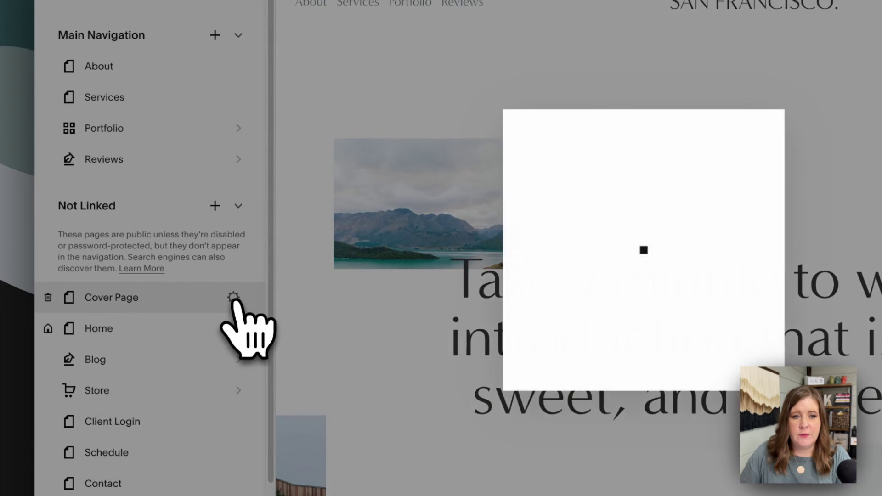
left_click(375, 193)
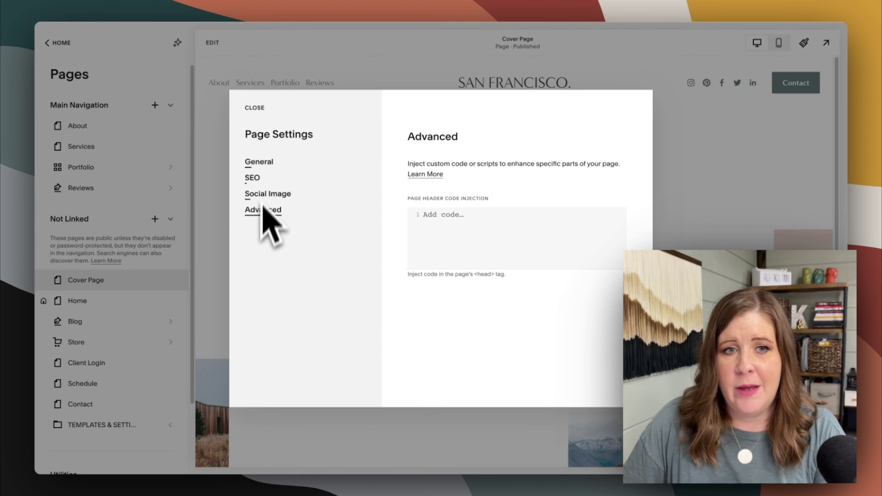
left_click(454, 240)
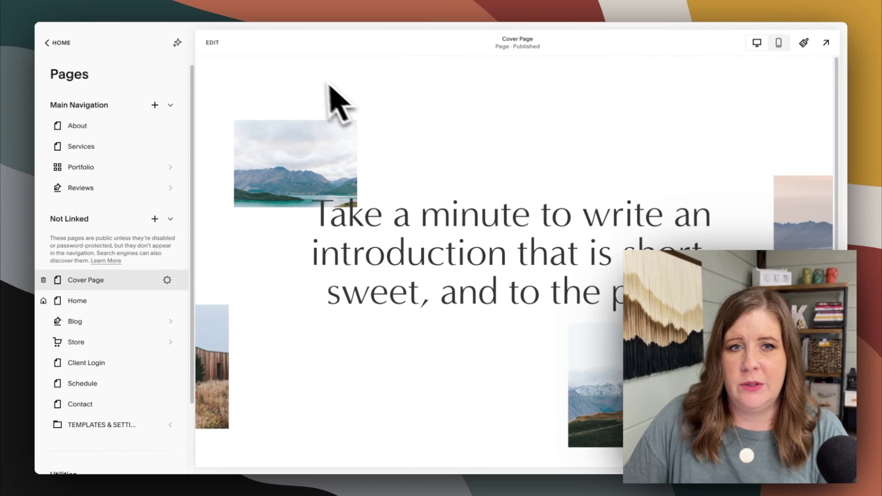
scroll(446, 181, "down", 2)
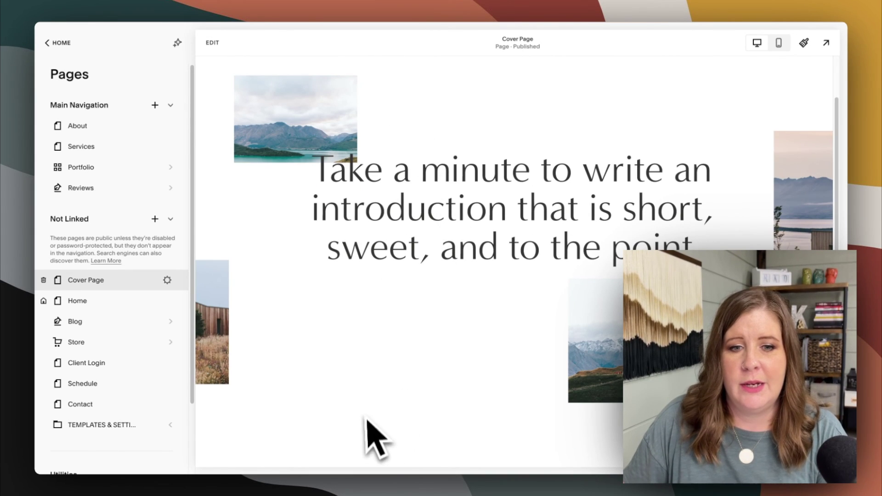
scroll(374, 424, "up", 2)
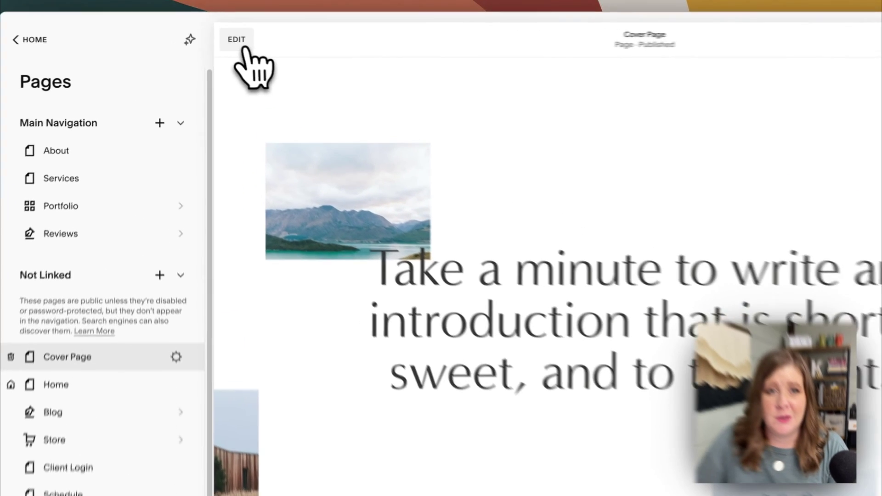
Step: Replace the Cover Page's introduction text with "This page is Under Construction" and format it as a large heading
left_click(212, 42)
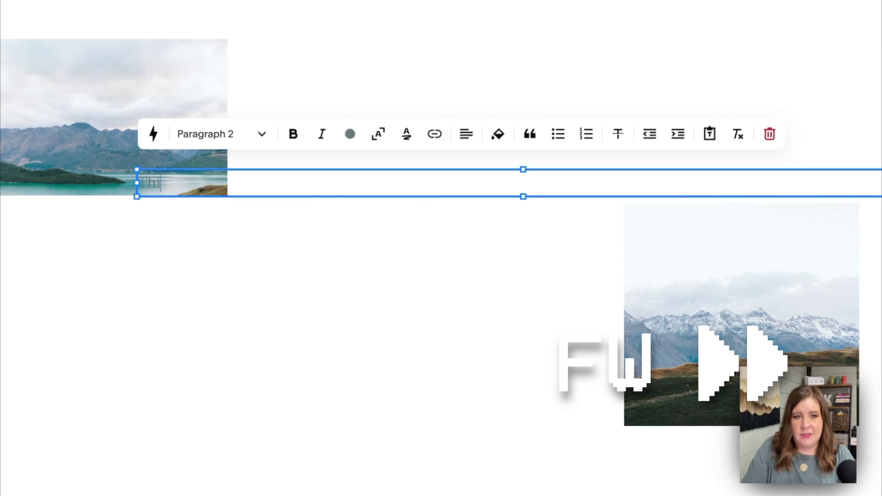
type("s page is Under Construction")
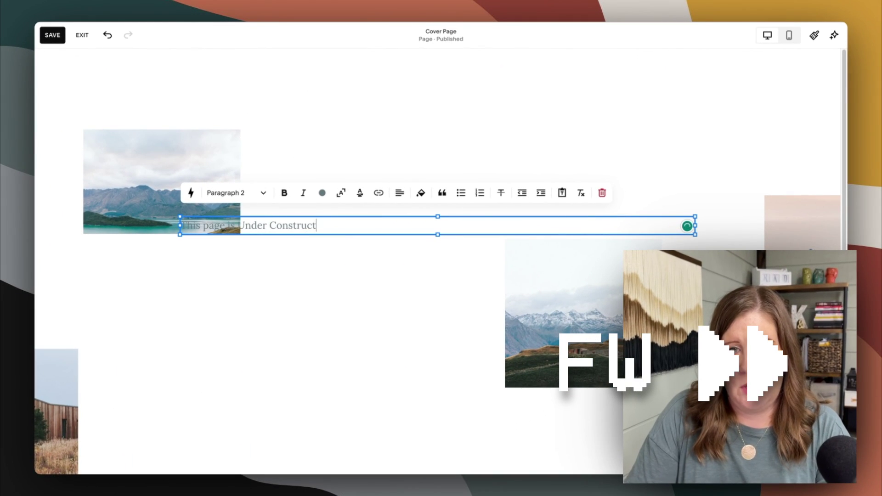
left_click(236, 193)
left_click(225, 217)
left_click(283, 328)
Step: Narrow the heading block to sit beside the lake image and align it with the image's upper edge
left_click_drag(181, 269, 279, 270)
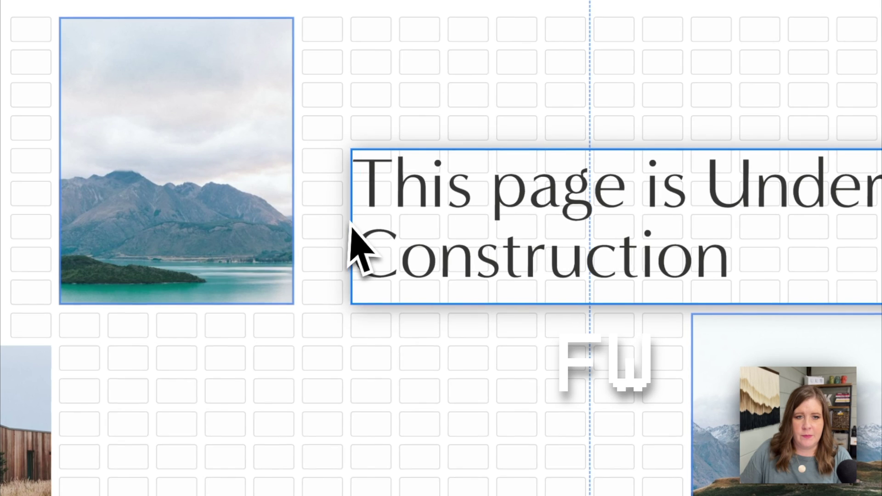
double_click(330, 244)
left_click_drag(330, 244, 321, 187)
left_click(400, 366)
left_click_drag(433, 344, 433, 214)
left_click(460, 324)
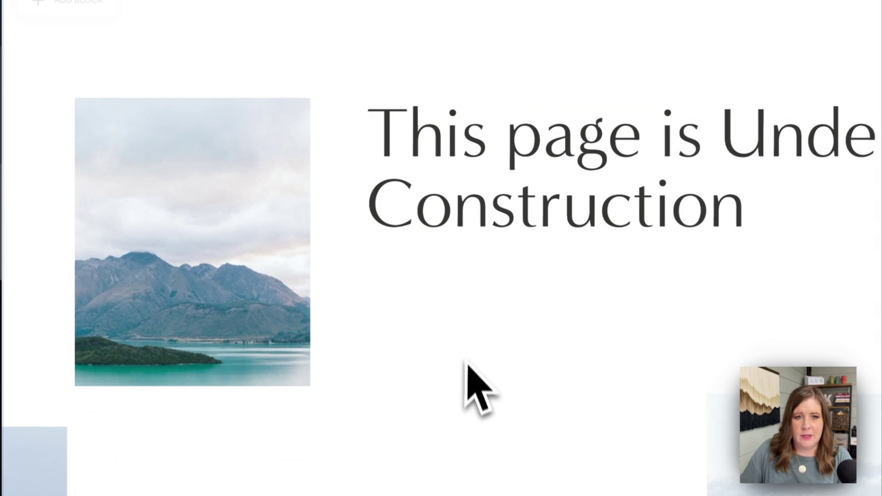
Step: Add a Newsletter block beneath the heading at the same width, with the title "Can't wait?" and a waitlist invitation
left_click(87, 4)
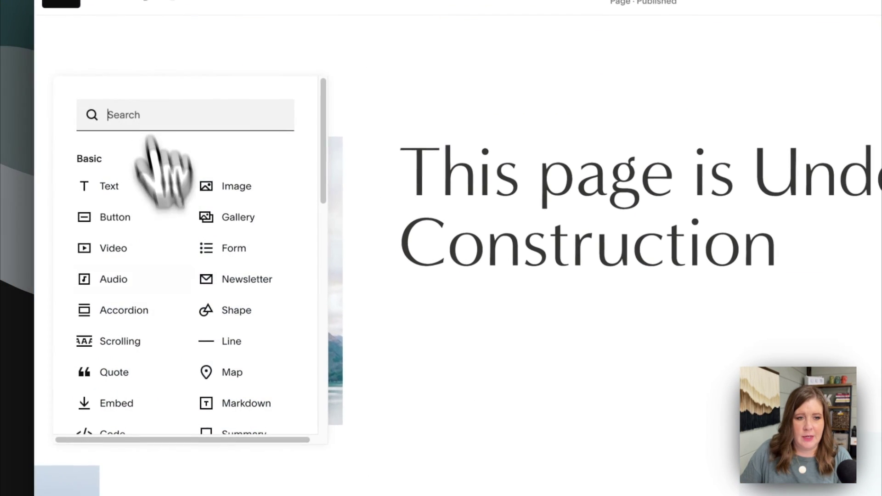
left_click(244, 280)
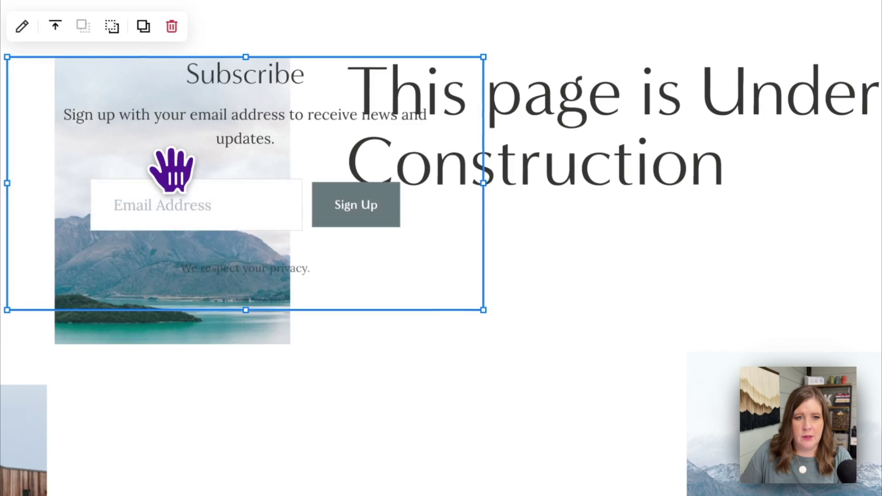
left_click_drag(171, 222, 501, 341)
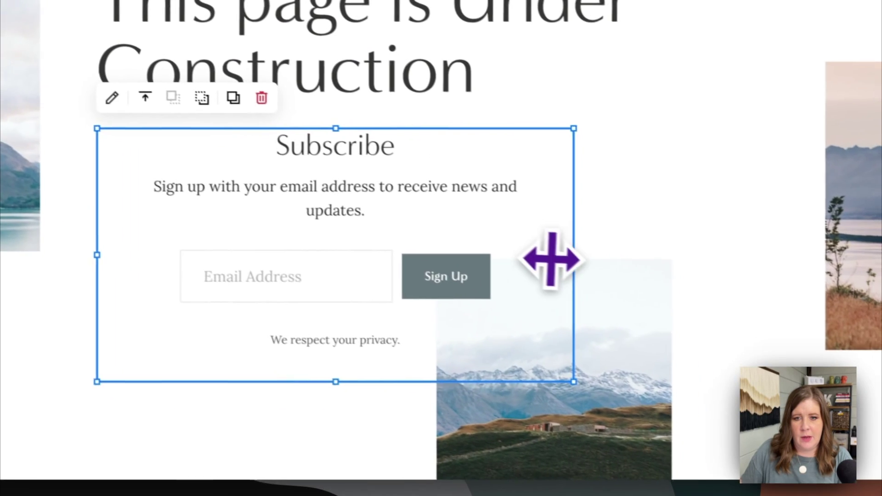
left_click_drag(572, 258, 704, 262)
left_click_drag(392, 374, 393, 344)
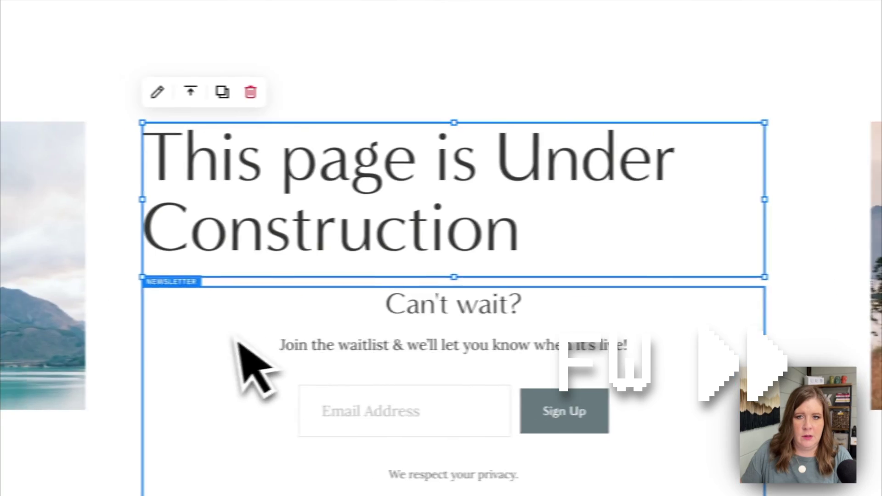
Step: Shorten the snowy mountain image and shift it right, toward the outer edge of the newsletter block
scroll(669, 108, "up", 4)
left_click(692, 101)
left_click_drag(498, 437, 634, 374)
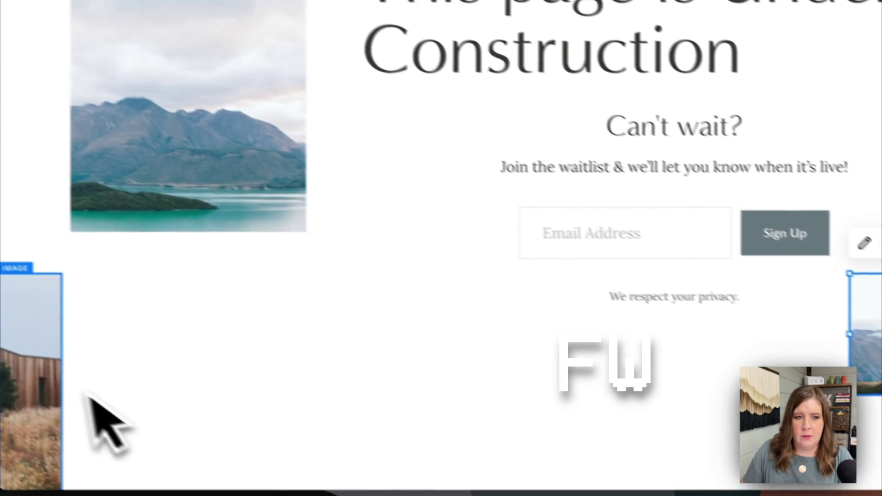
Step: Shorten the lake image and raise the wooden cabin image so it overlaps behind the lake image's lower corner
left_click(158, 130)
left_click_drag(189, 231, 193, 167)
left_click_drag(47, 354, 50, 195)
left_click_drag(88, 221, 197, 257)
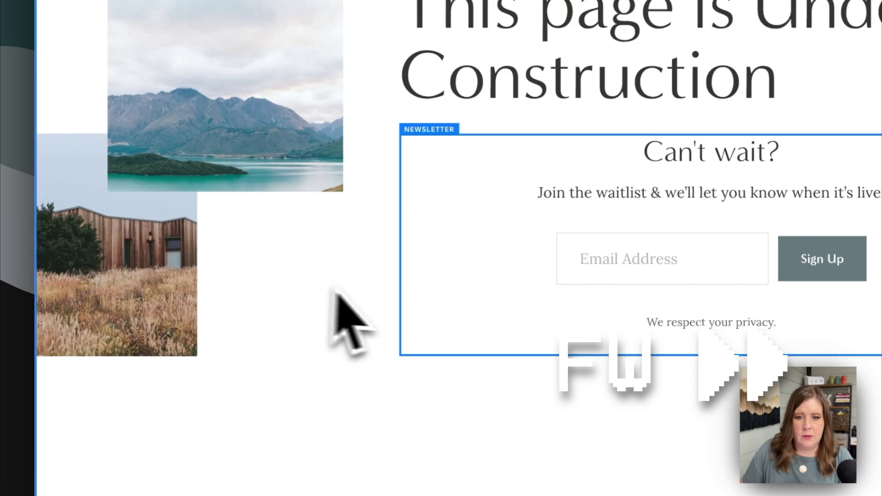
Step: Move the snowy mountain image up and right to overlap the adjacent photo's lower corner, and save and exit the Cover Page
left_click(629, 337)
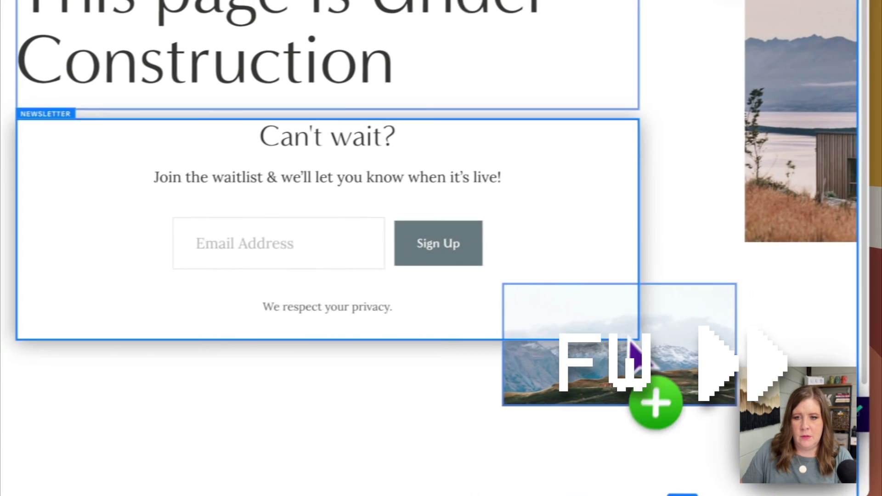
left_click_drag(641, 360, 661, 301)
left_click(547, 394)
scroll(547, 394, "down", 3)
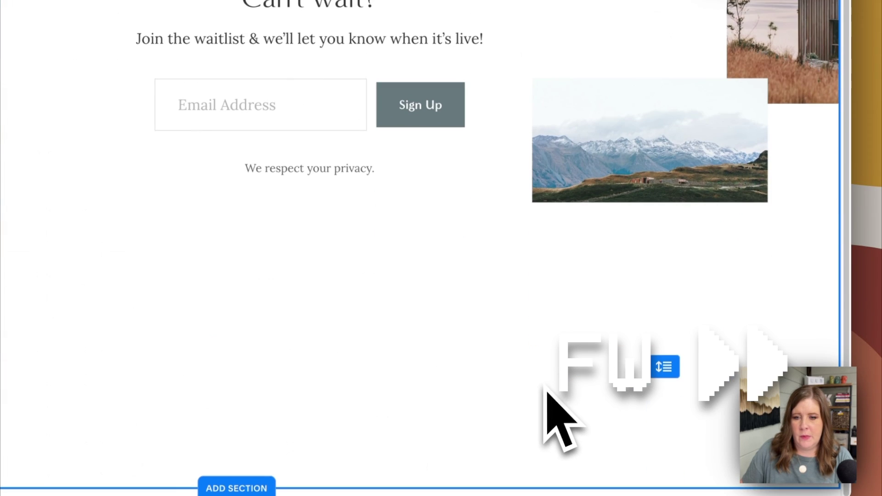
scroll(673, 360, "up", 4)
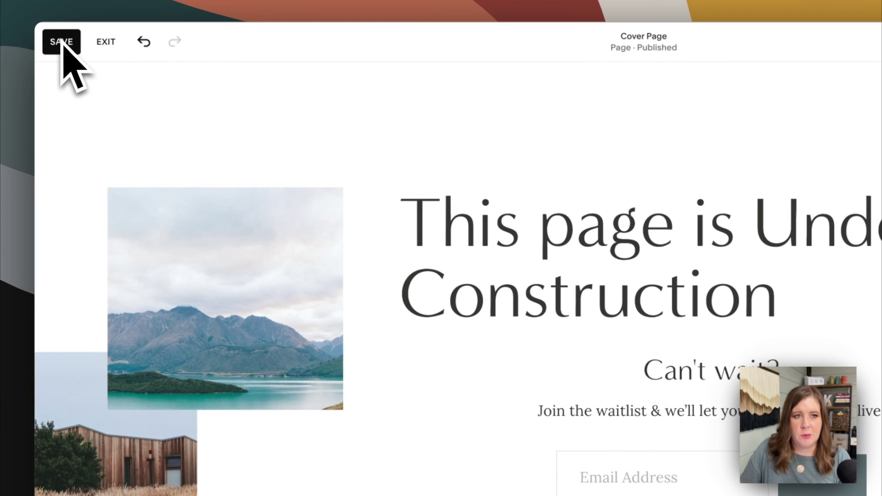
left_click(61, 45)
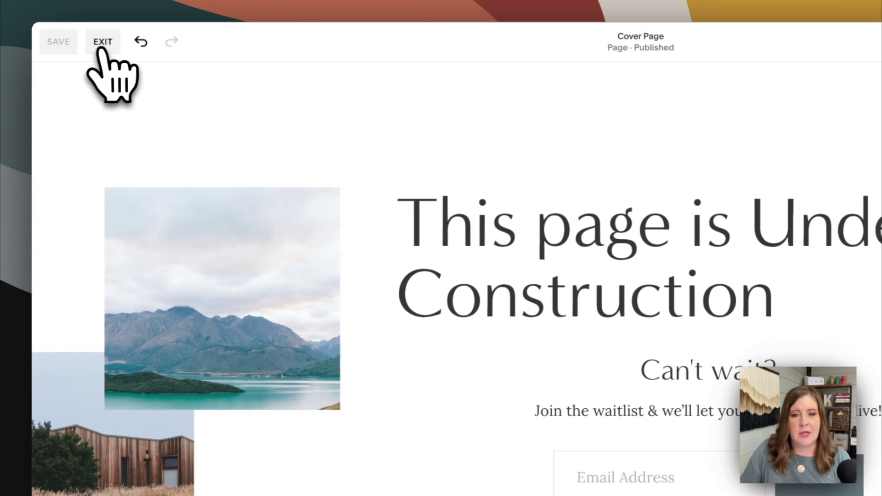
left_click(75, 42)
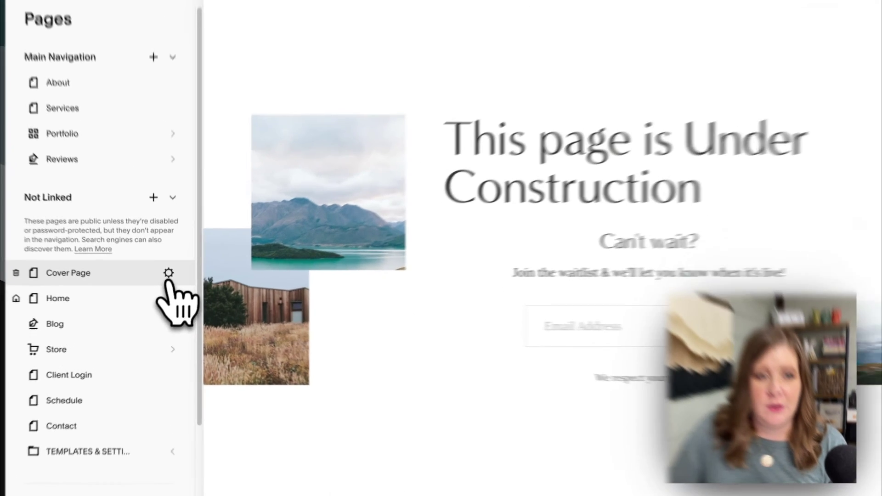
Step: Set the Cover Page as the site's homepage in its general page settings
left_click(167, 280)
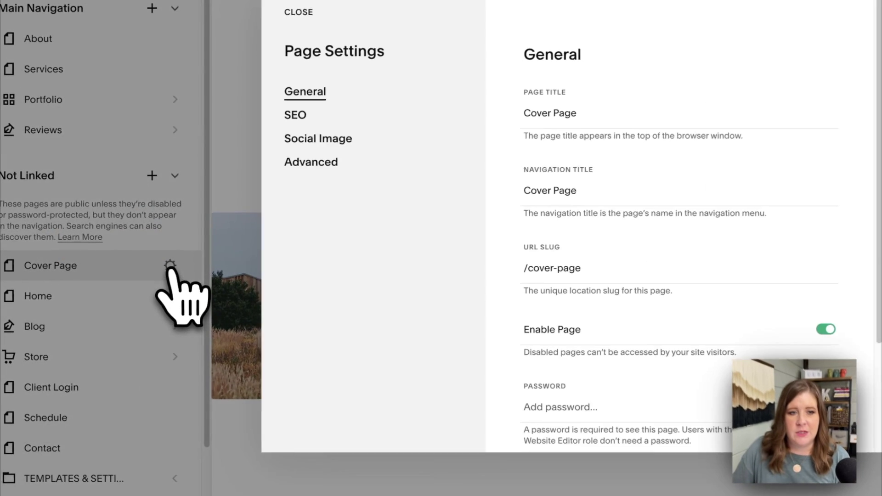
scroll(536, 325, "down", 3)
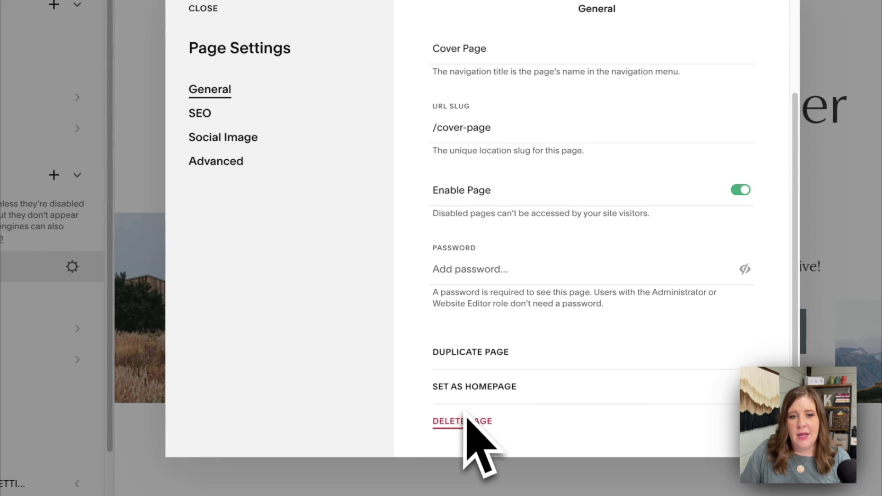
left_click(448, 388)
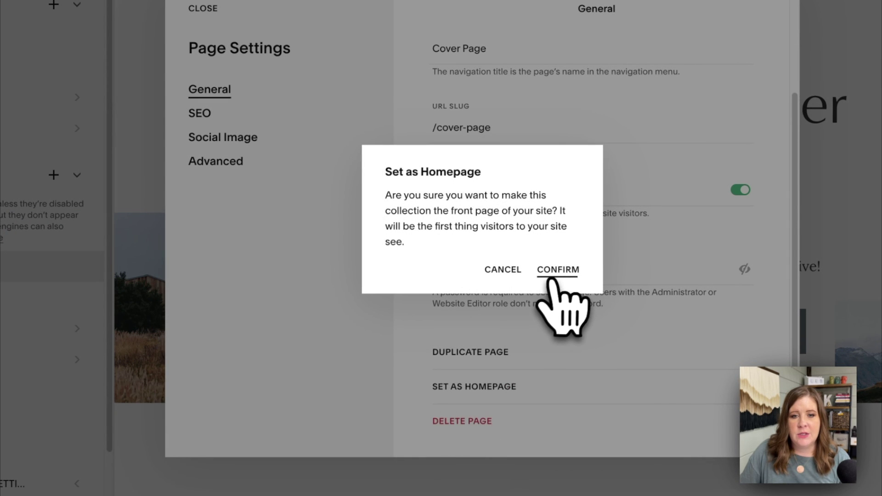
left_click(558, 275)
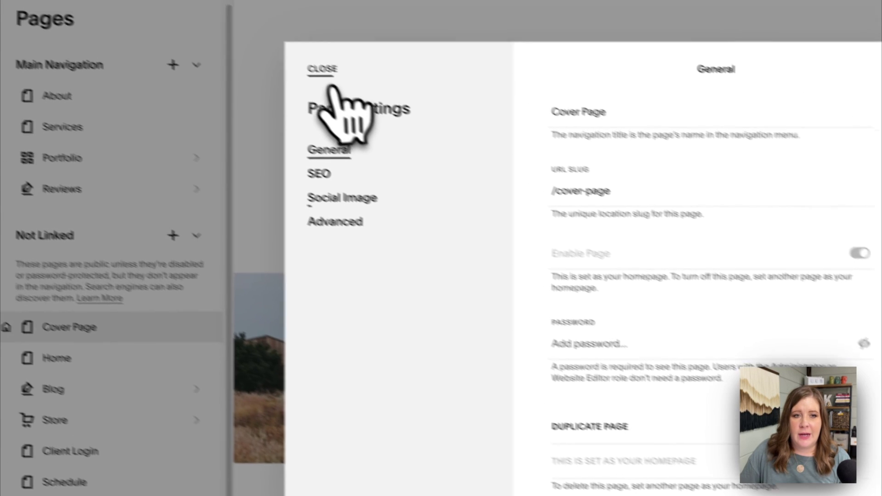
left_click(203, 9)
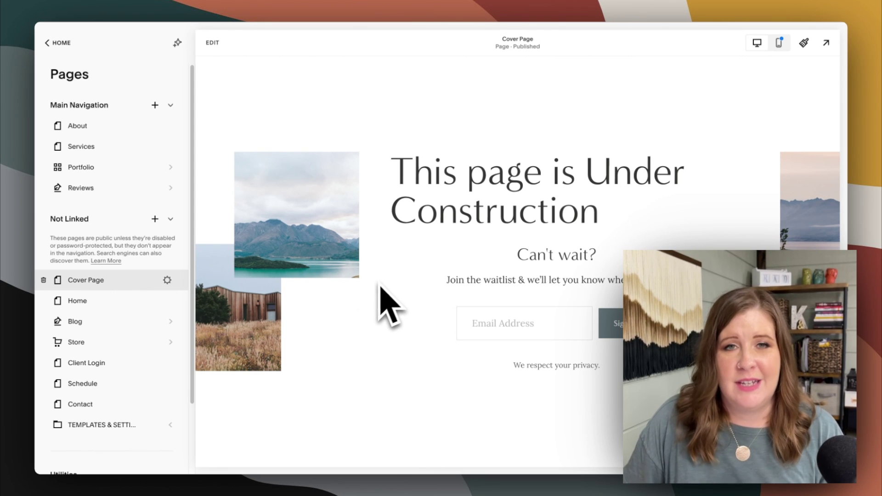
Step: Preview the Home page, and disable it in its general page settings
left_click(92, 303)
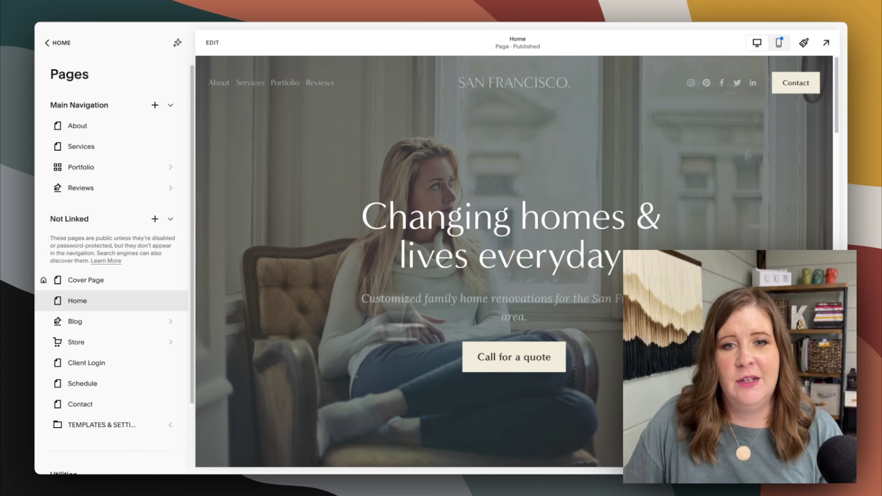
left_click(136, 285)
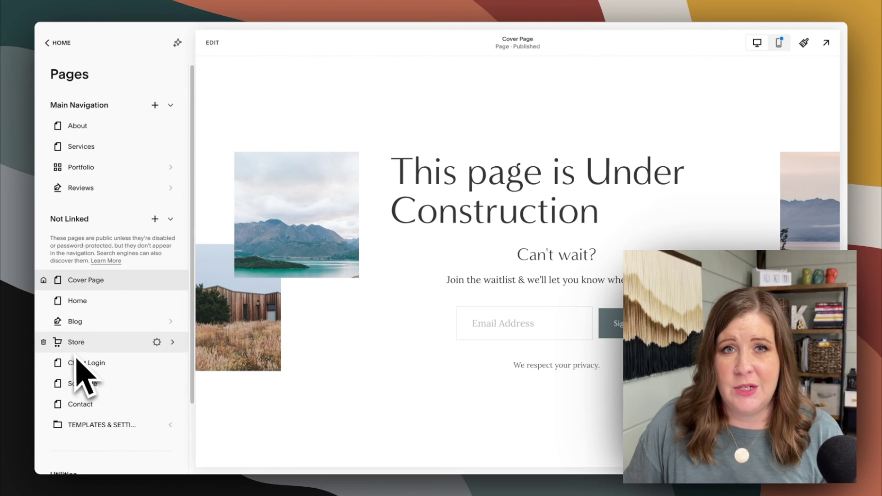
left_click(168, 302)
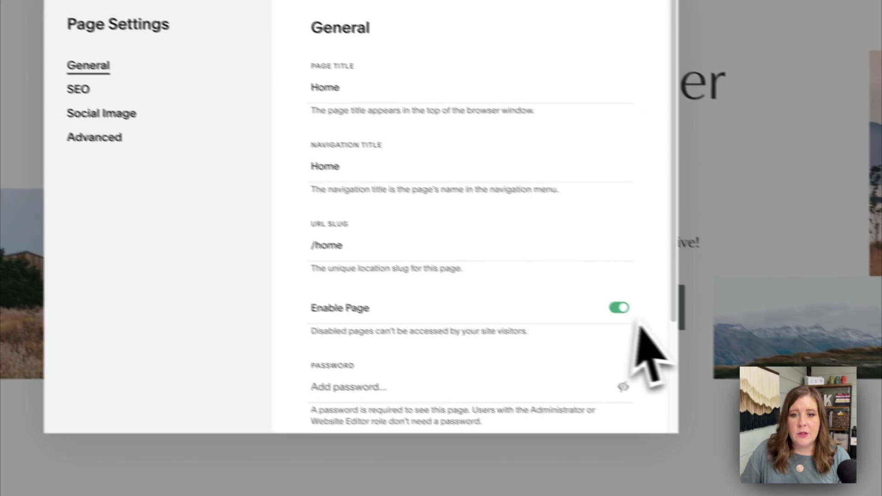
left_click(619, 307)
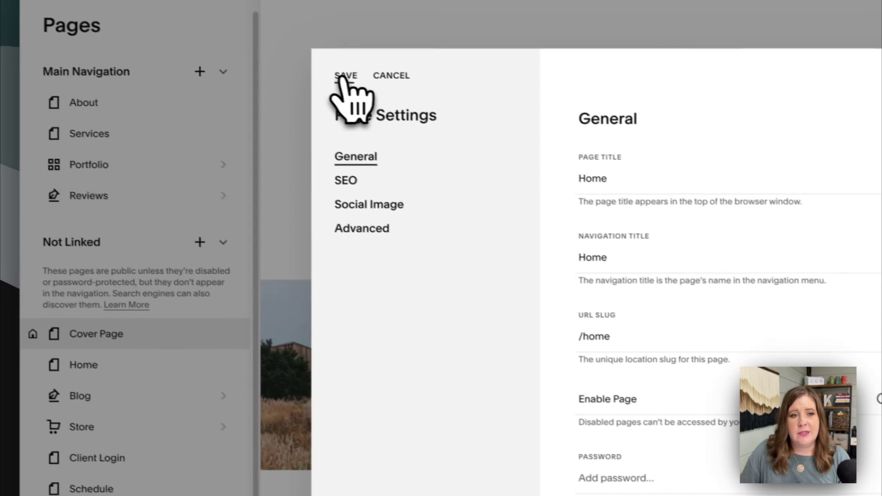
left_click(344, 76)
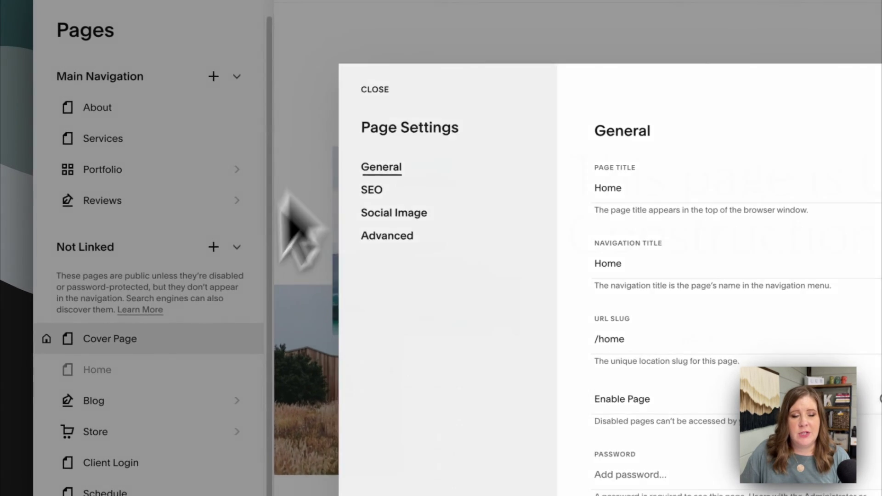
left_click(296, 226)
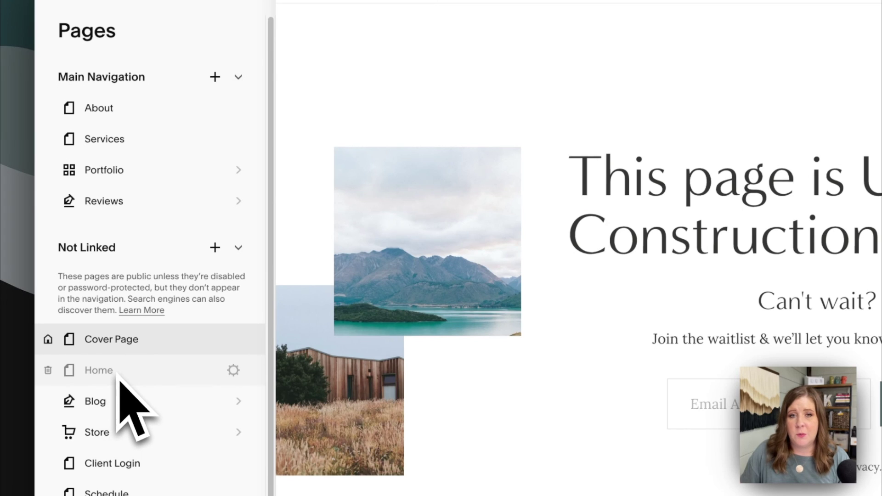
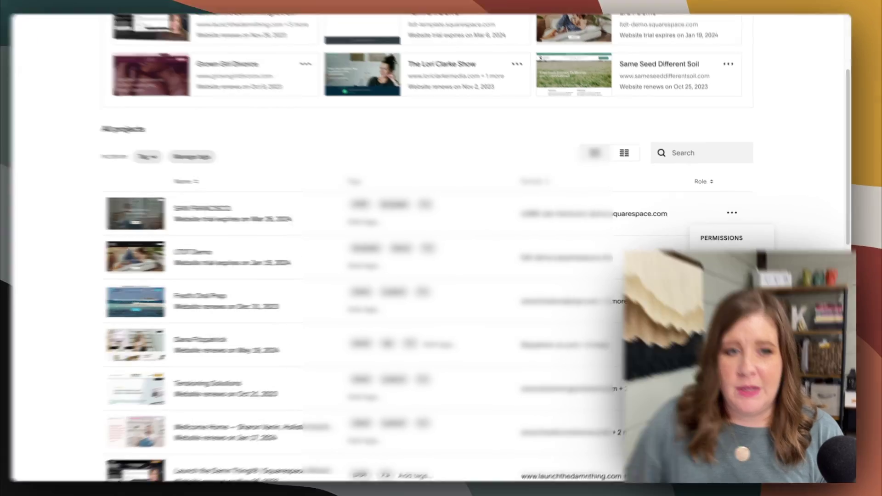
Step: Duplicate the SAN FRANCISCO. website from the dashboard's project list and refresh the dashboard
left_click(726, 307)
left_click(492, 278)
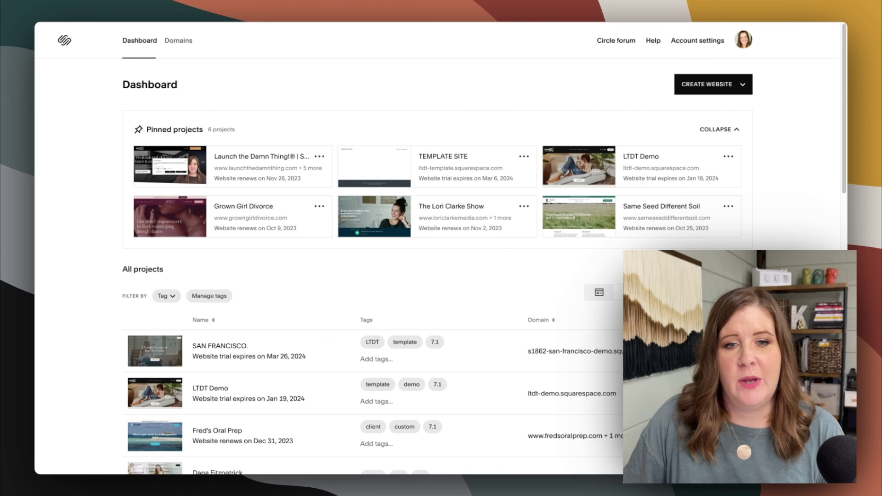
left_click(75, 0)
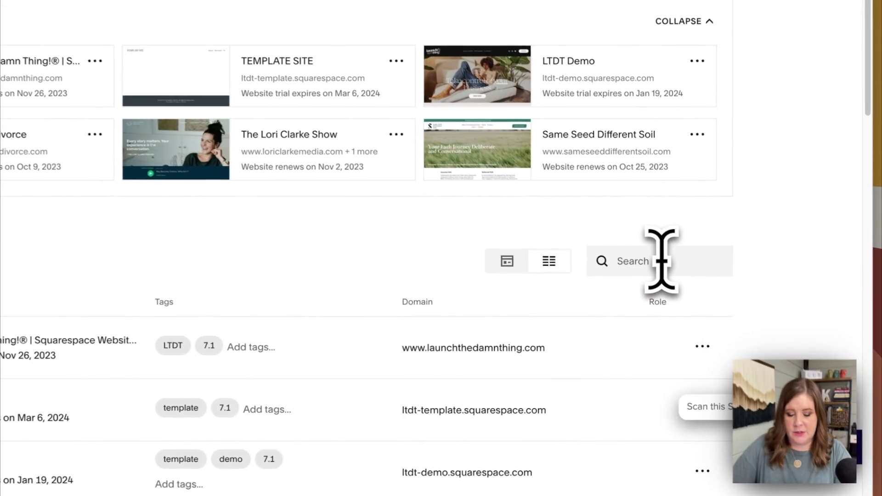
Step: Search the projects for "san fran", open SAN FRANCISCO. (Copy), and get past its introductory selling dialog
left_click(662, 256)
type("san f")
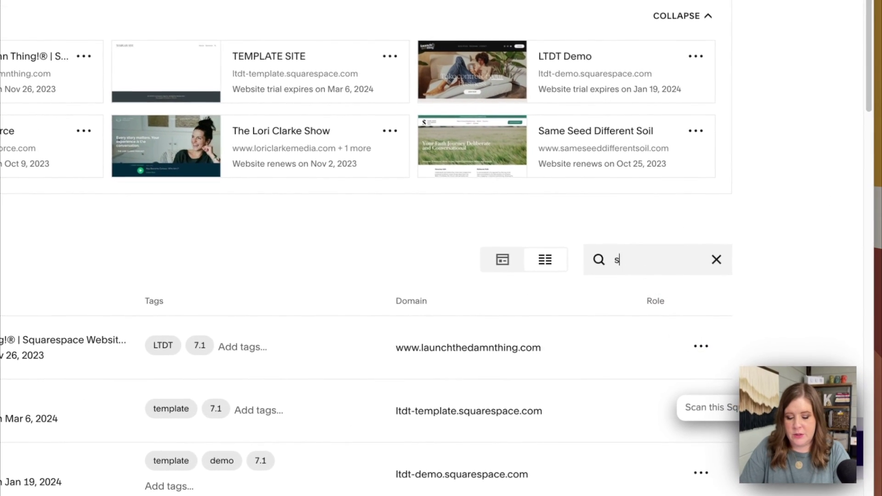
type("ran")
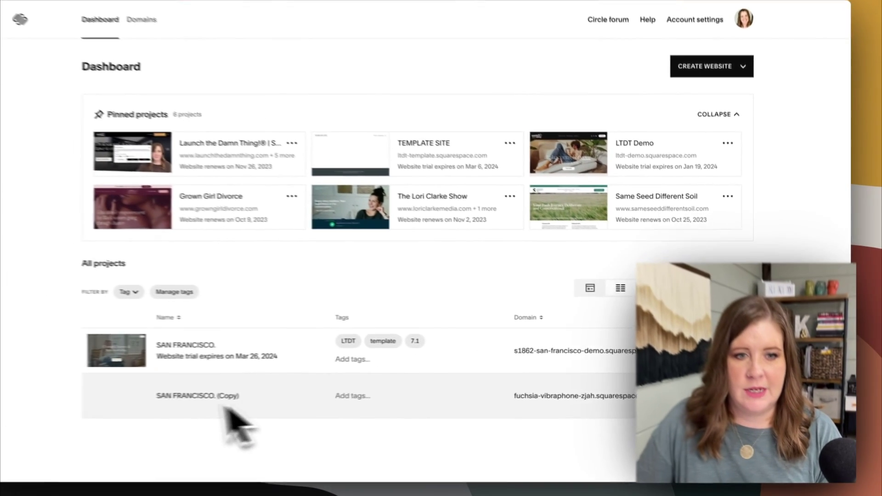
left_click(198, 396)
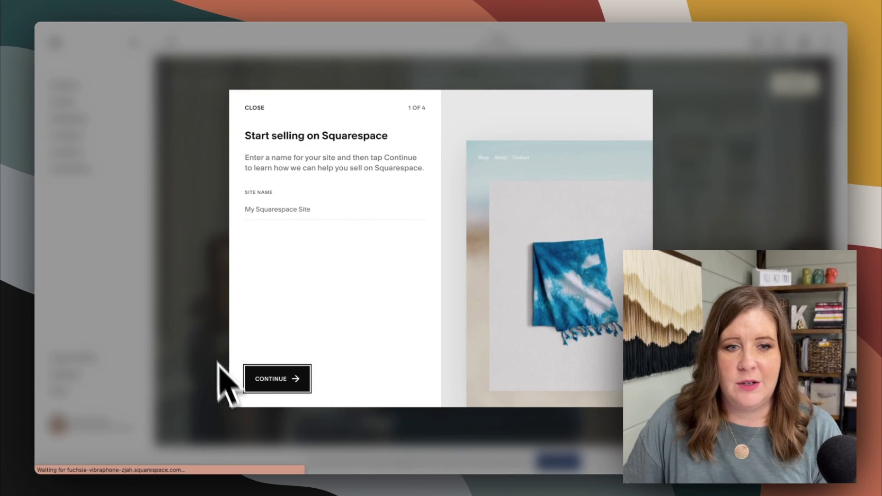
left_click(287, 388)
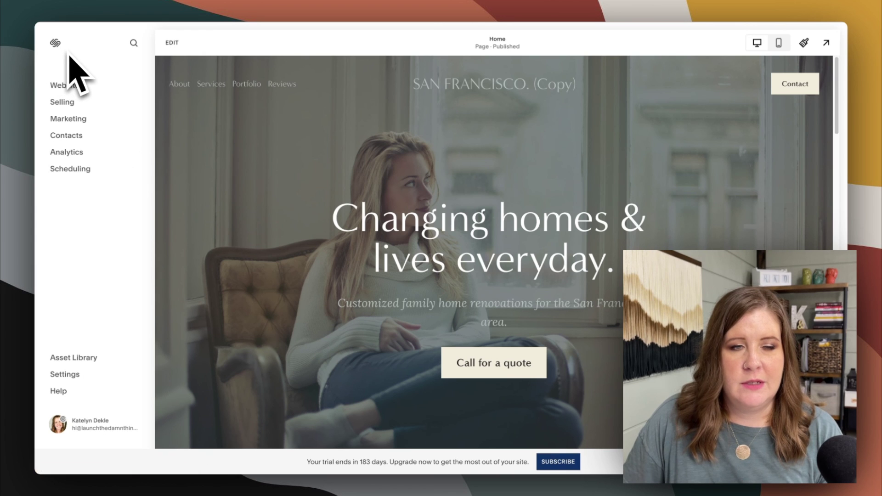
Step: Return to the dashboard and open the original SAN FRANCISCO. website for comparison with its copy
left_click(87, 428)
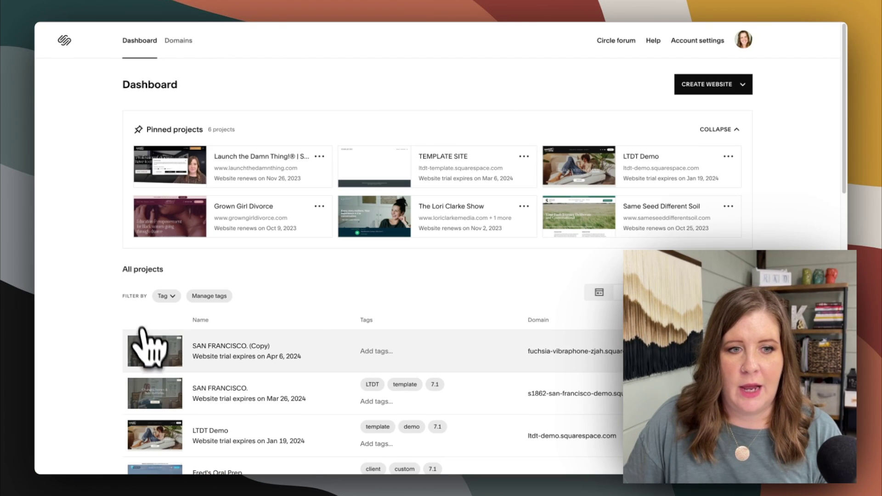
right_click(157, 363)
left_click(182, 274)
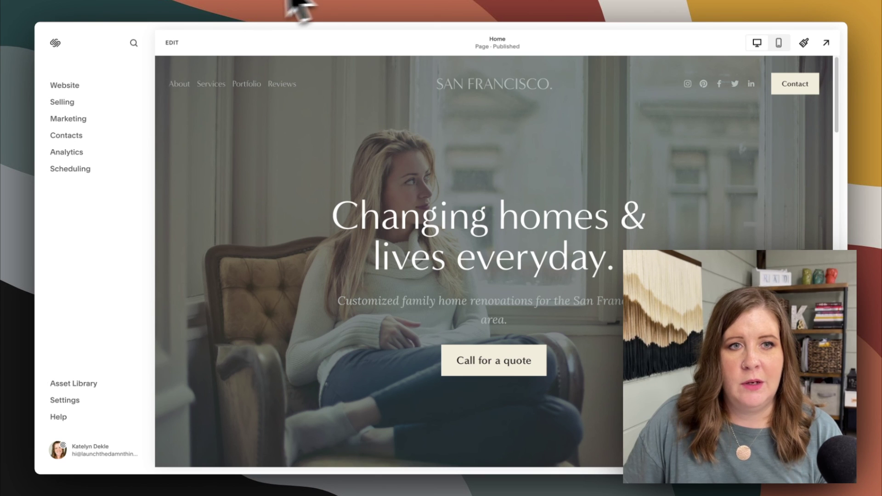
Step: Switch to the SAN FRANCISCO. (Copy) website, view its subscription plans for upgrading the trial, and close the plan selection
left_click(246, 5)
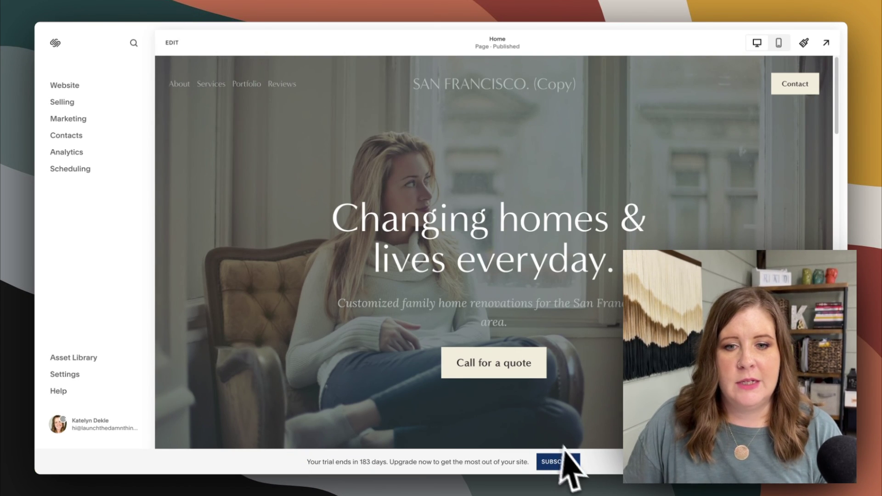
left_click(563, 464)
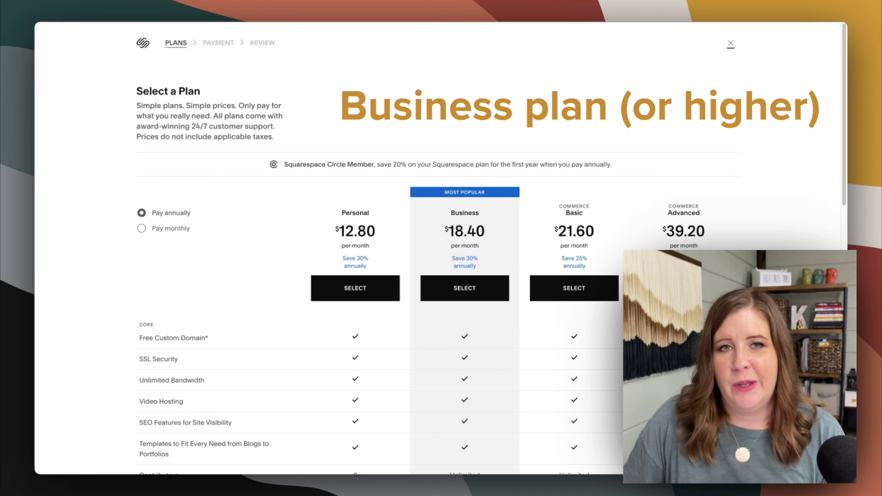
left_click(731, 43)
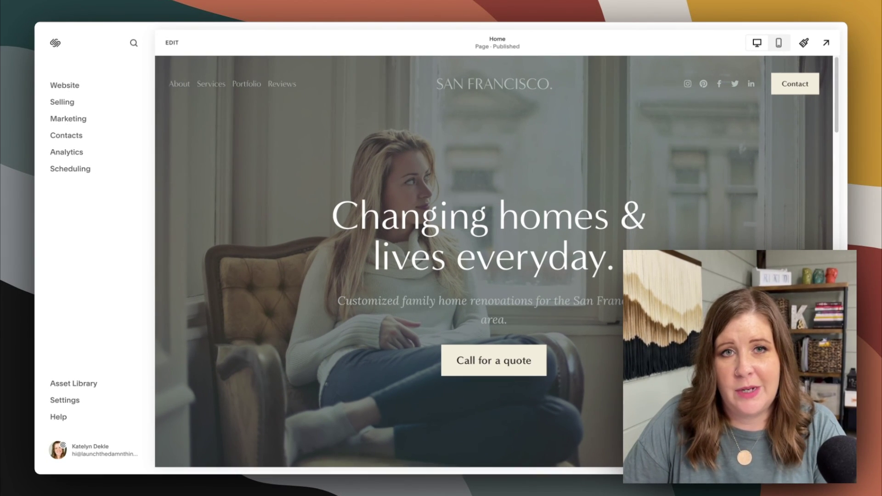
Step: Search for "domain", open the Domains settings, and view studio1862.com's details and its Move Domain option
key("slash")
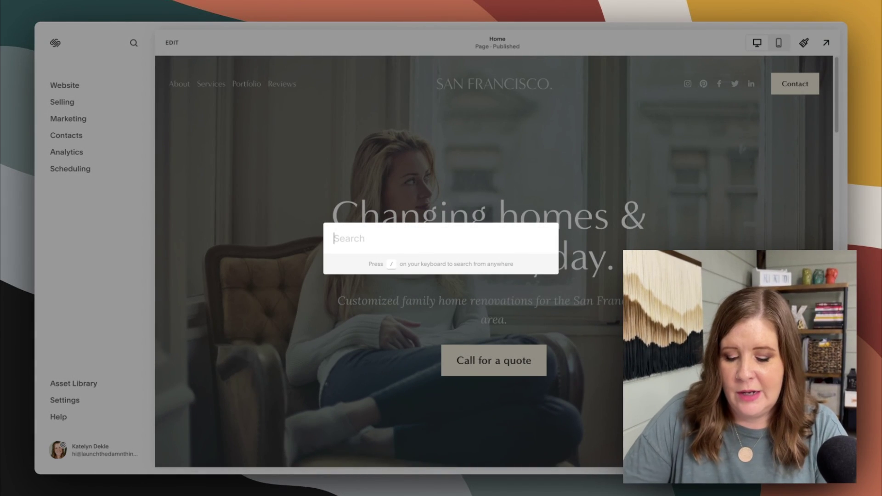
type("domain")
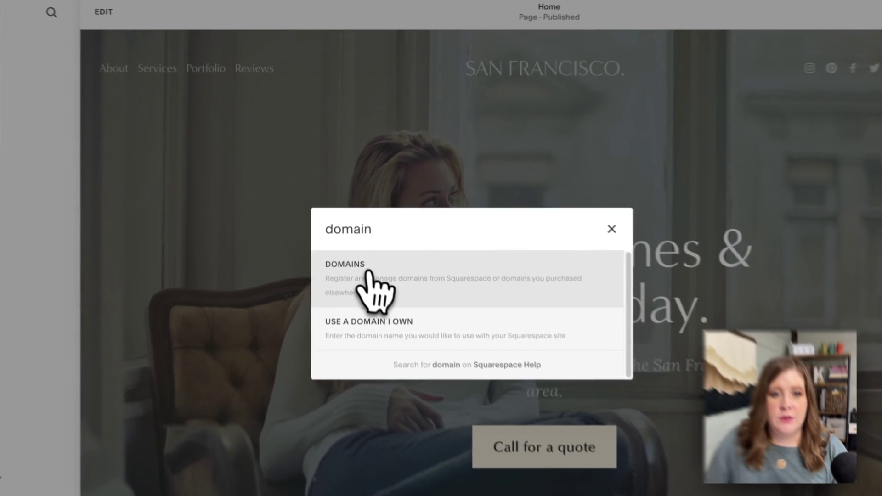
left_click(370, 239)
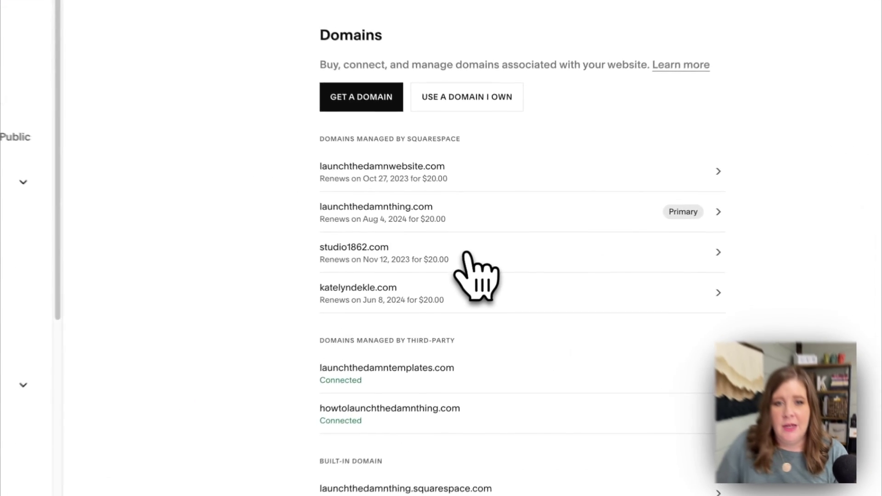
left_click(466, 253)
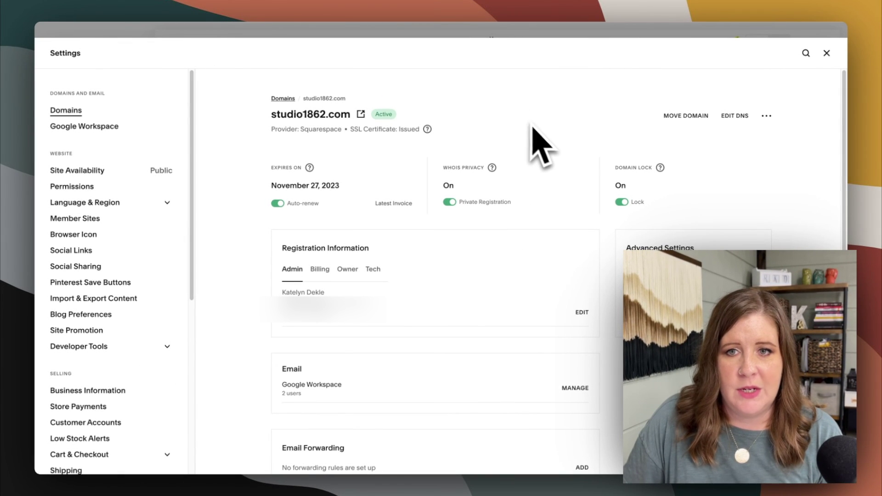
left_click(683, 118)
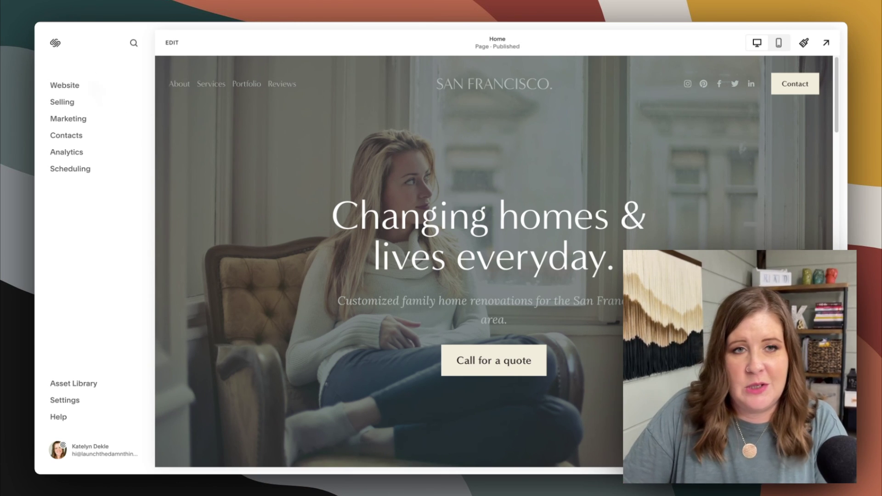
Step: Search for "site av", review the original website's Site Availability options, and close the settings
key("/")
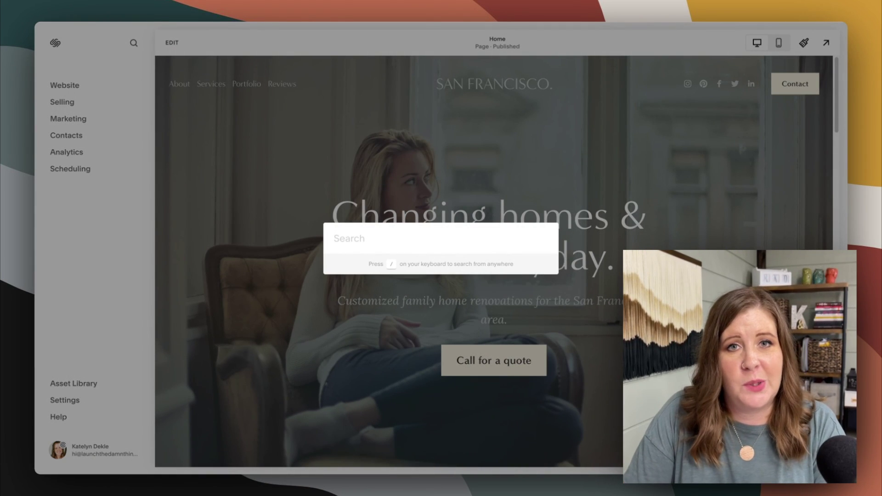
type("site av")
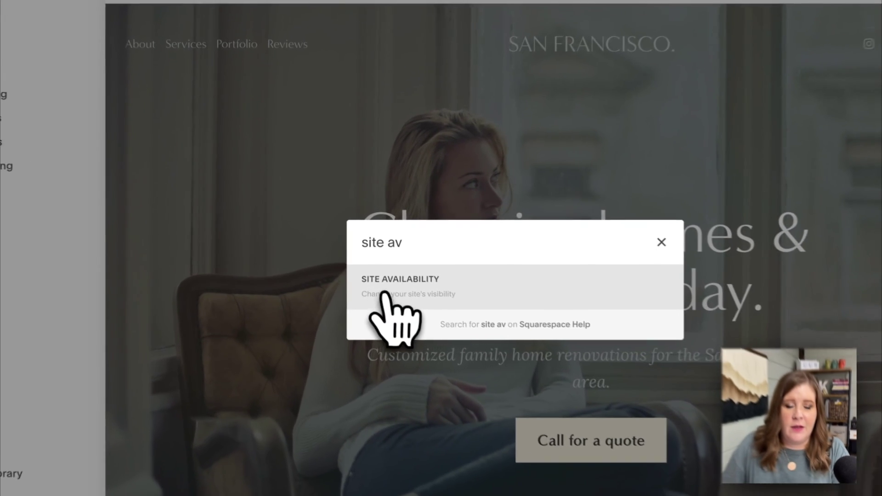
left_click(356, 258)
mouse_move(442, 175)
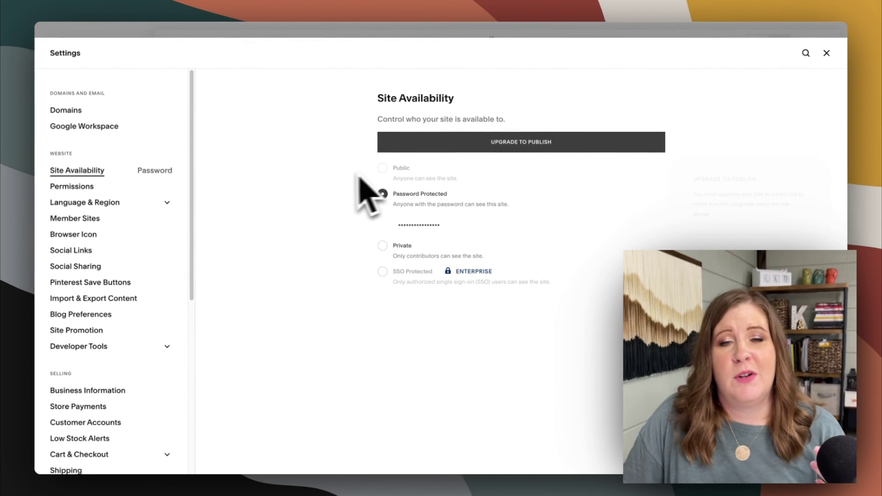
mouse_move(389, 178)
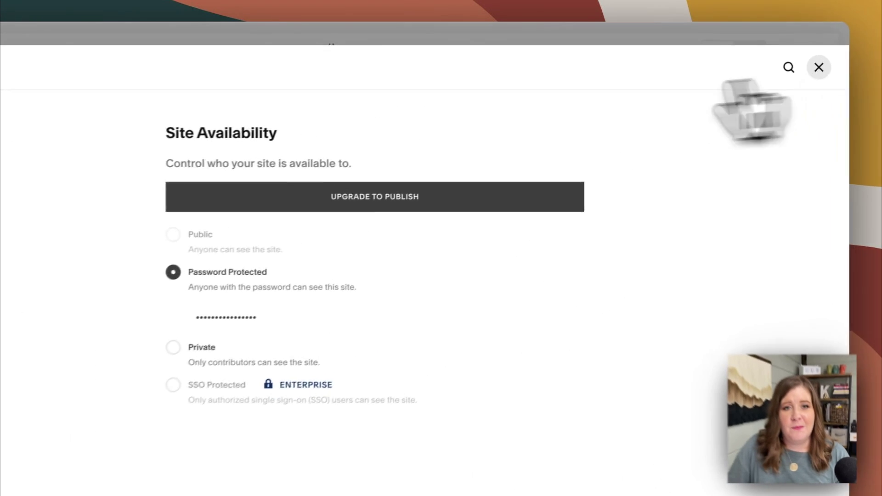
left_click(818, 67)
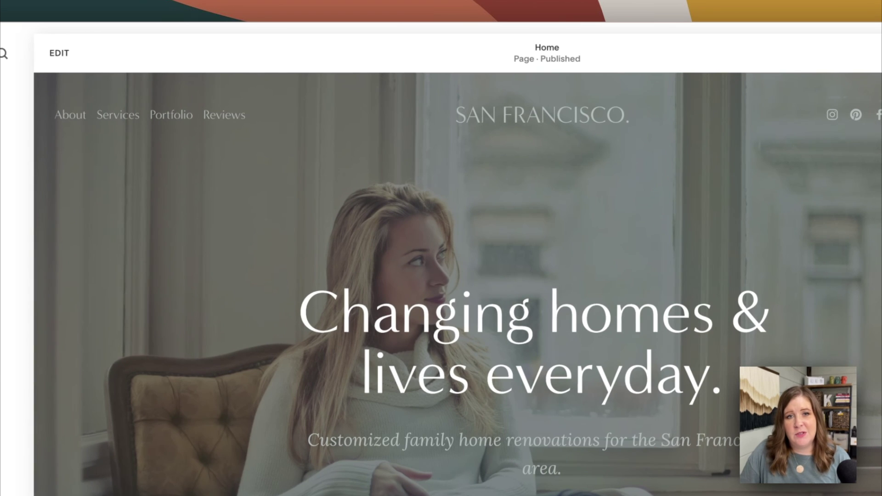